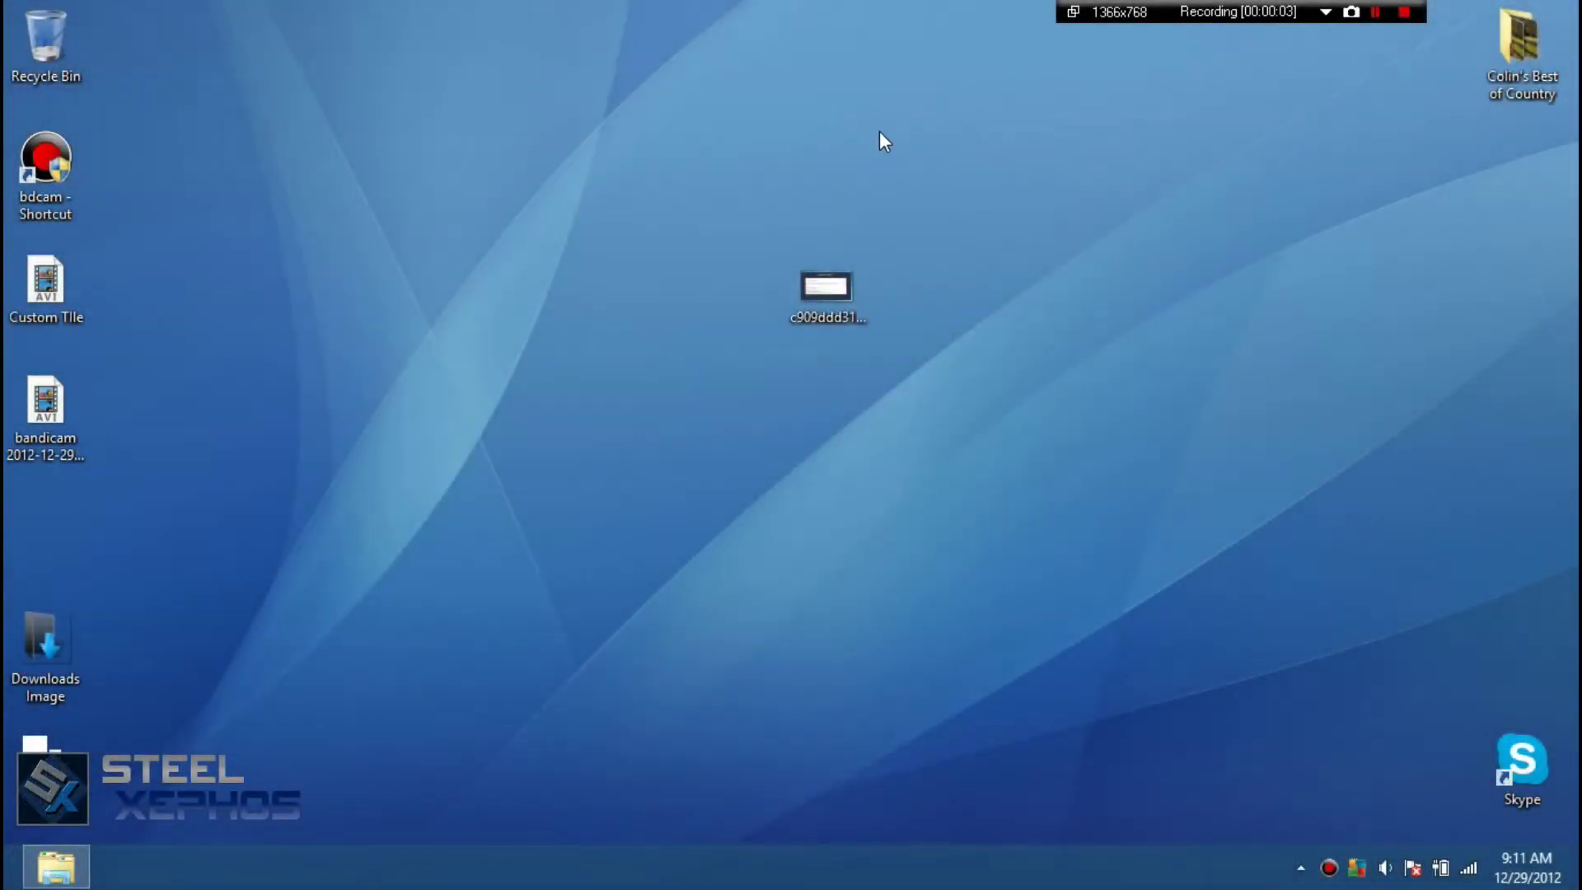
- Move the hash-named image file from the desktop centre to the top-right icon column
{"action": "left_click_drag", "start_coordinate": [825, 290], "coordinate": [1486, 156]}
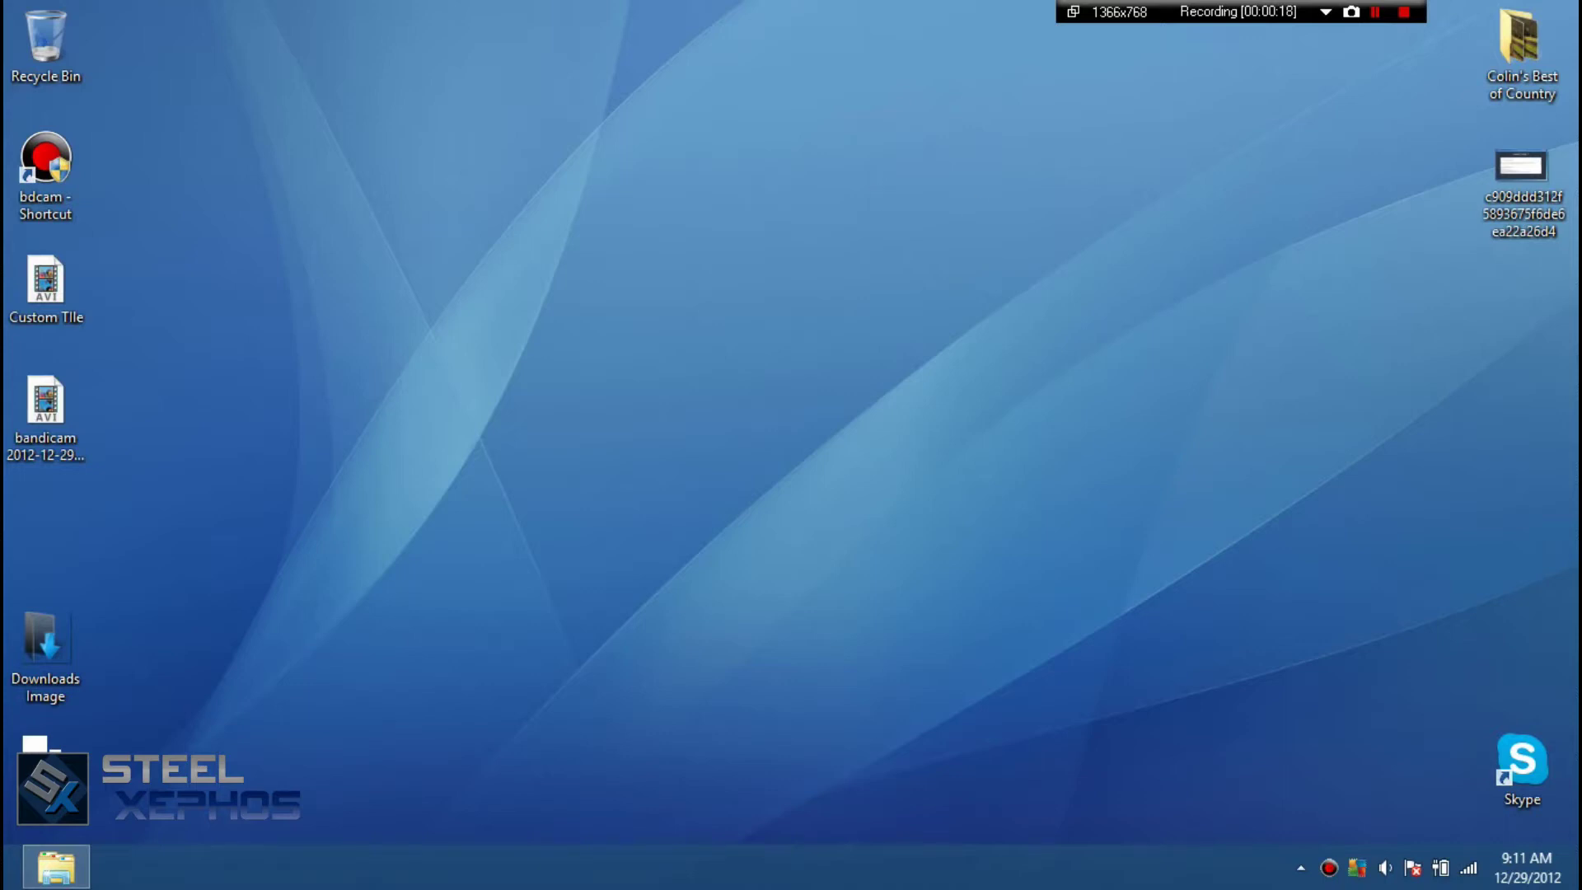
{"action": "double_click", "coordinate": [1494, 161]}
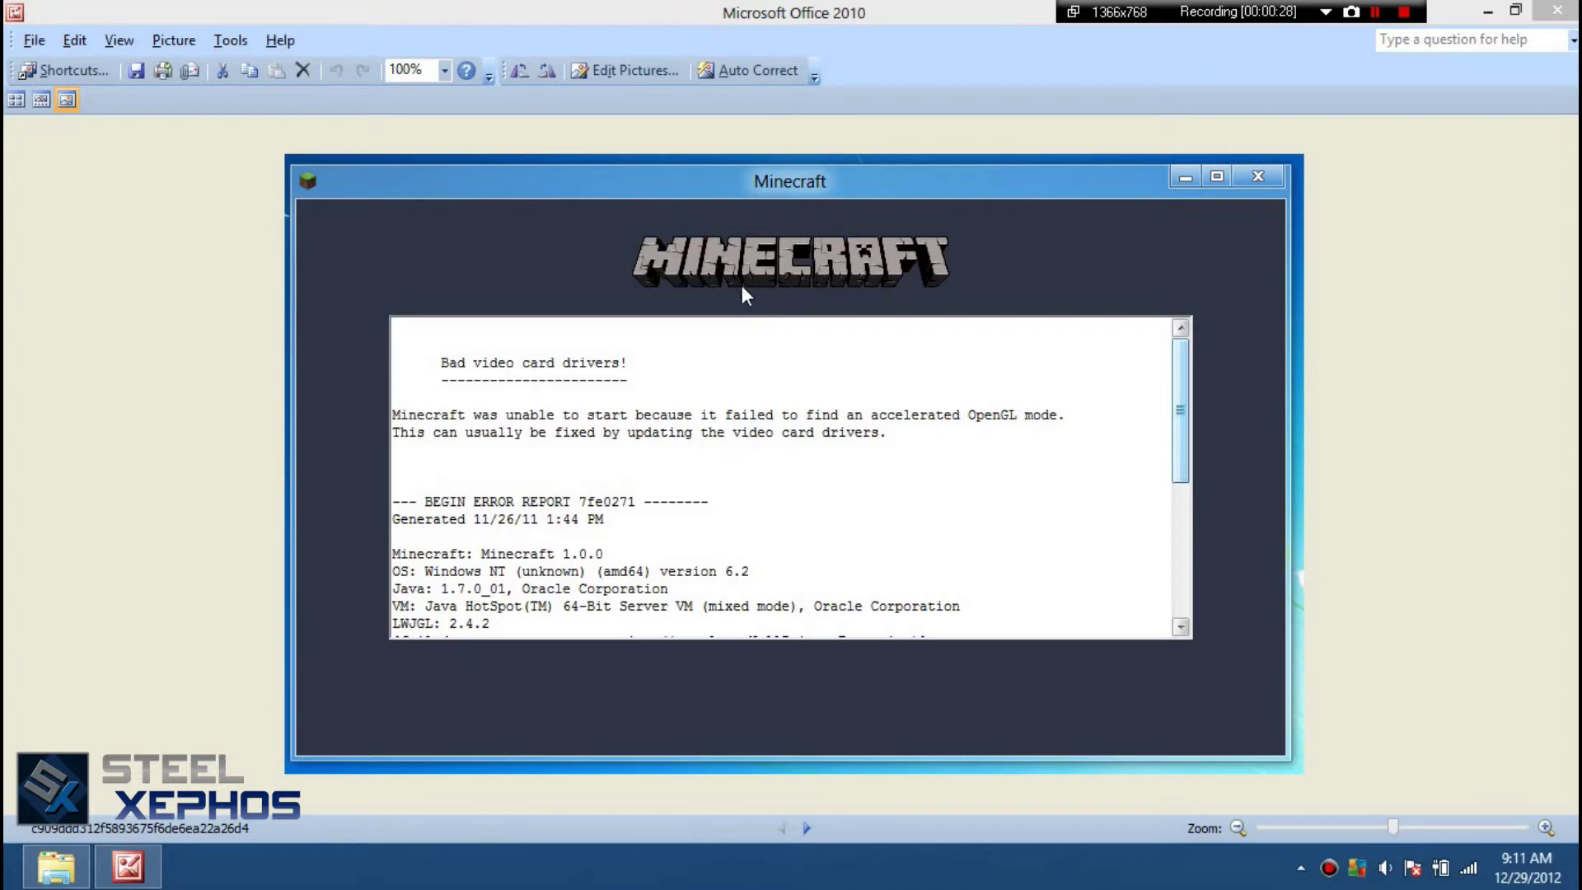
{"action": "left_click", "coordinate": [1547, 11]}
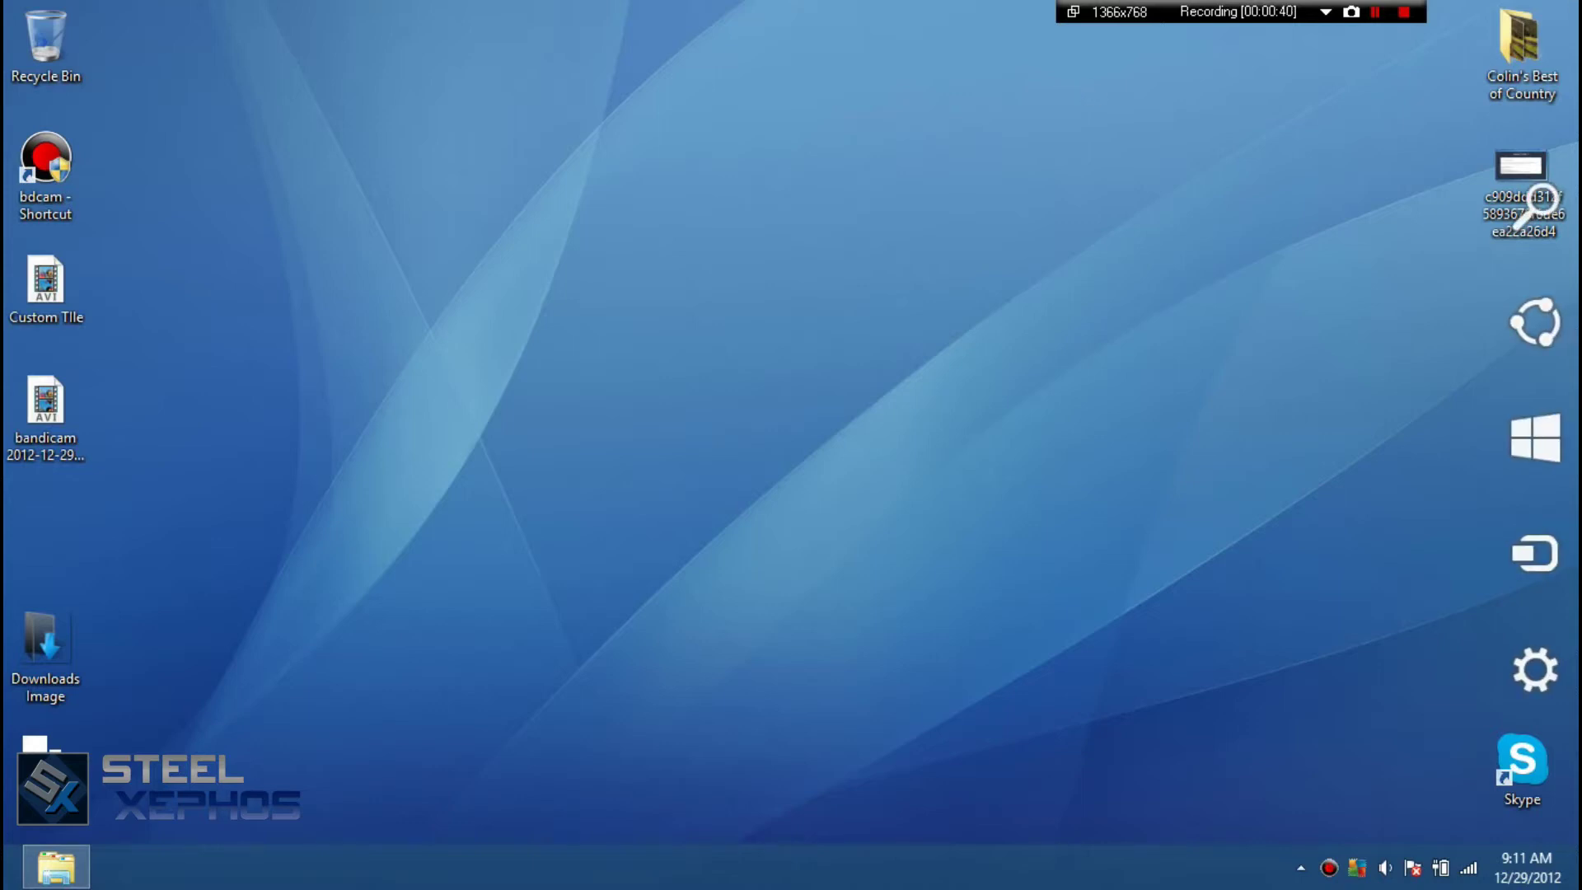
- Reach Control Panel via the Settings charm, dismissing the quick system tools list
{"action": "left_click", "coordinate": [1569, 668]}
{"action": "left_click", "coordinate": [1363, 157]}
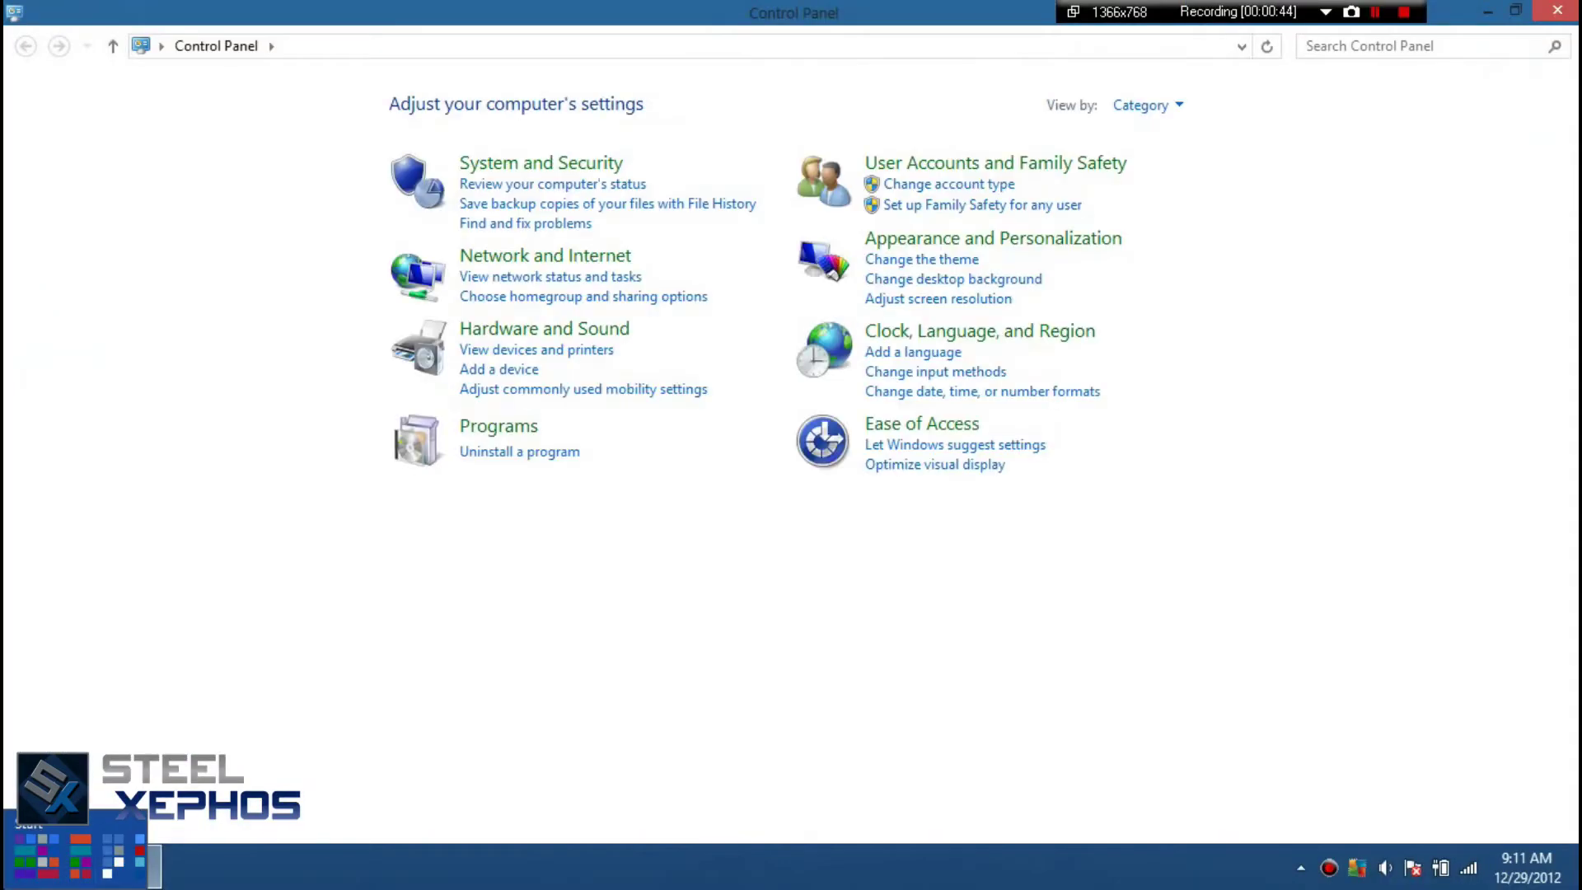
{"action": "right_click", "coordinate": [11, 878]}
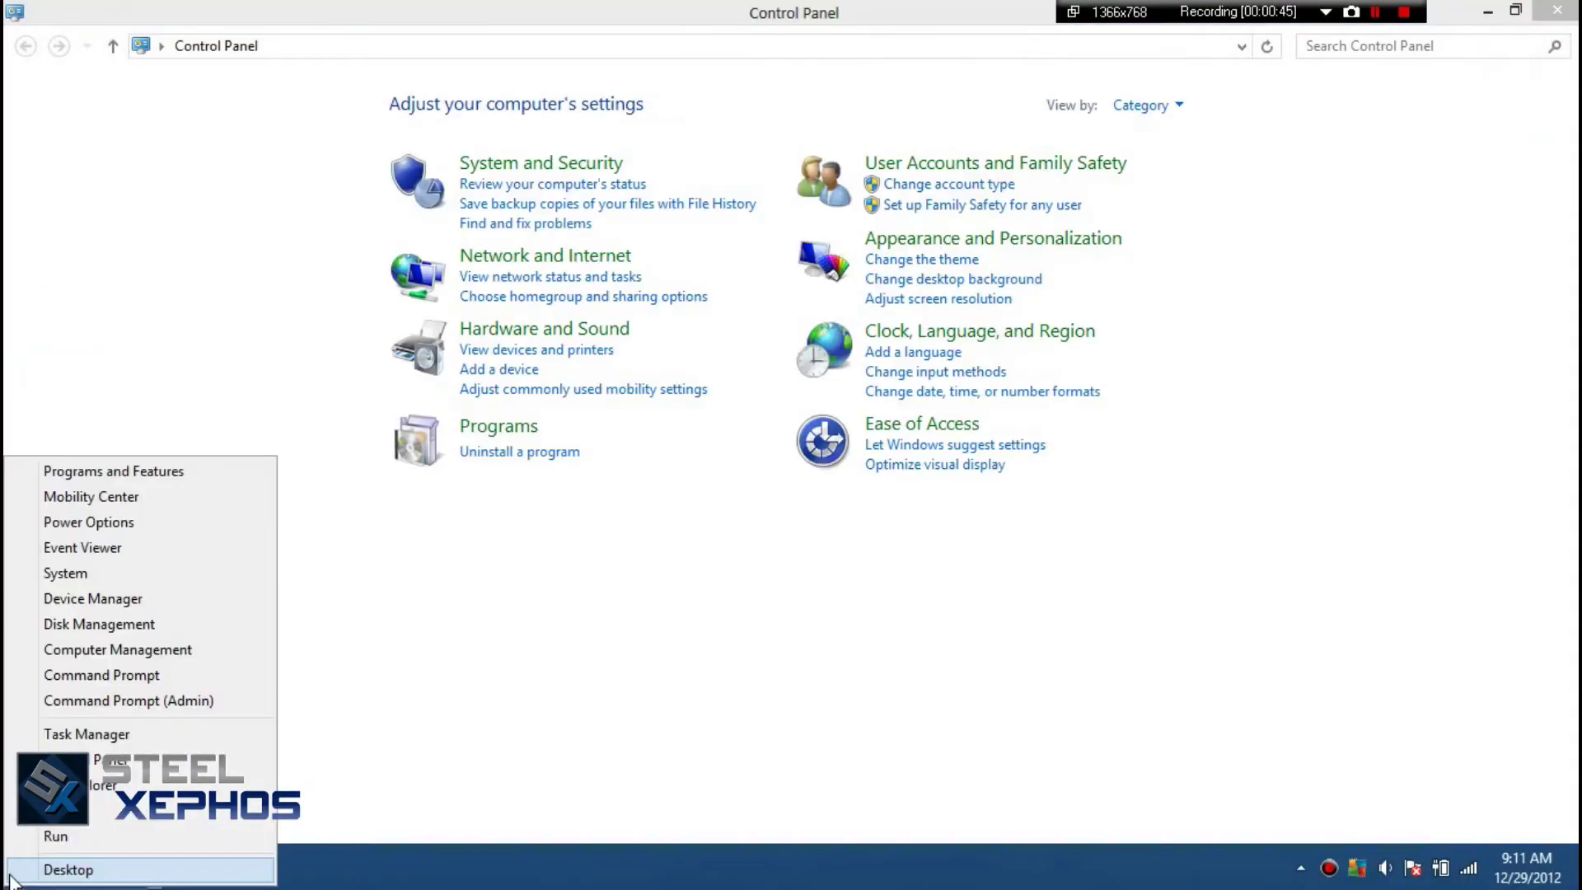
{"action": "left_click", "coordinate": [451, 598]}
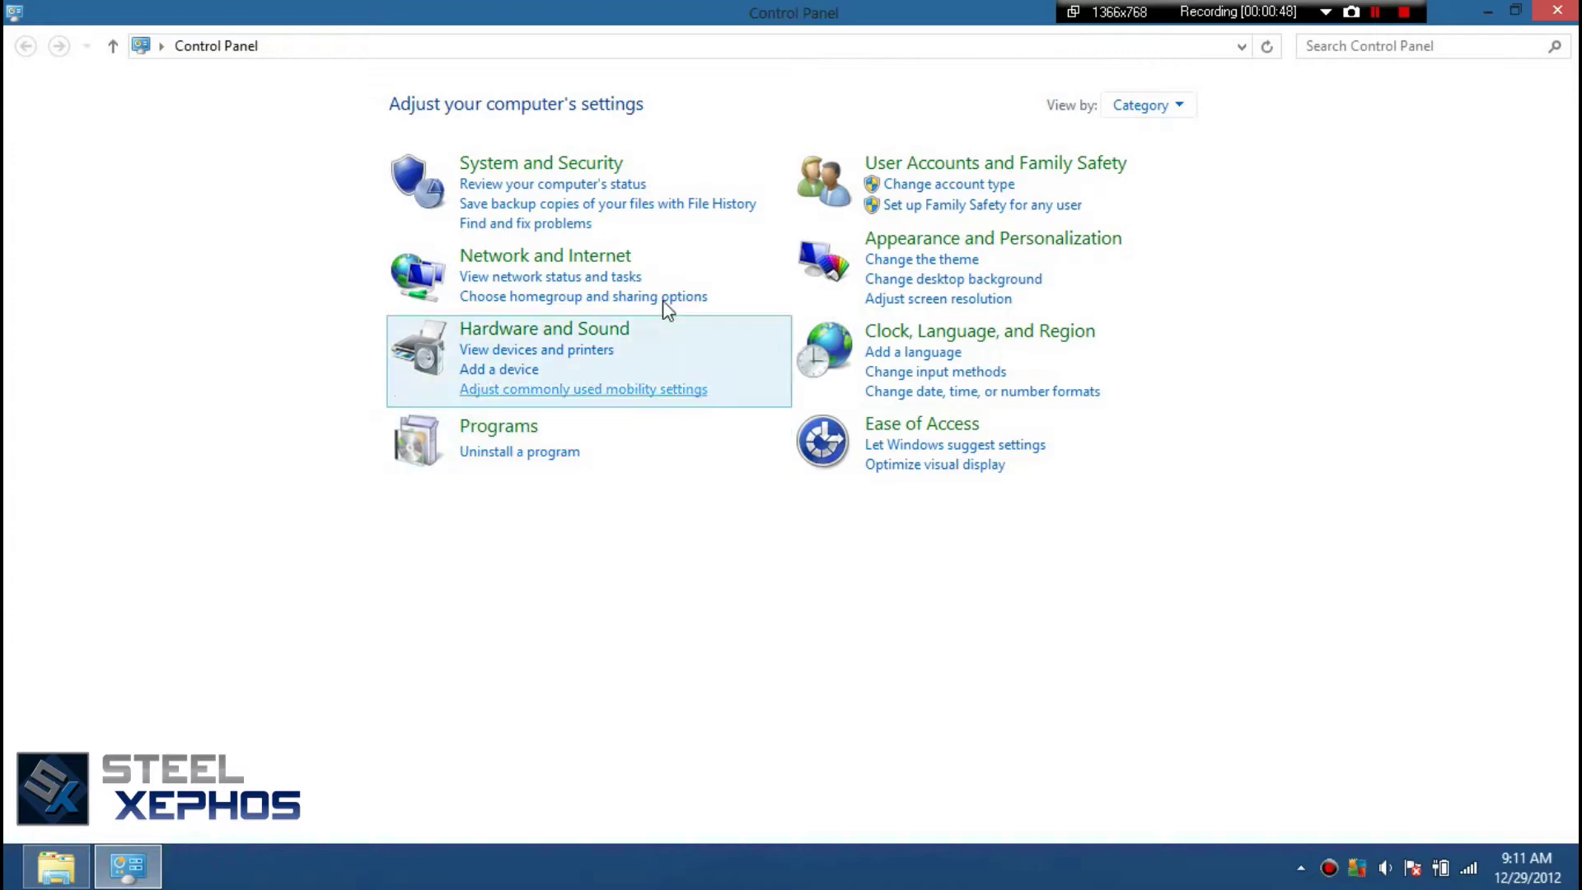
- Show all Control Panel items as large icons and start a search for drivers
{"action": "left_click", "coordinate": [1138, 107]}
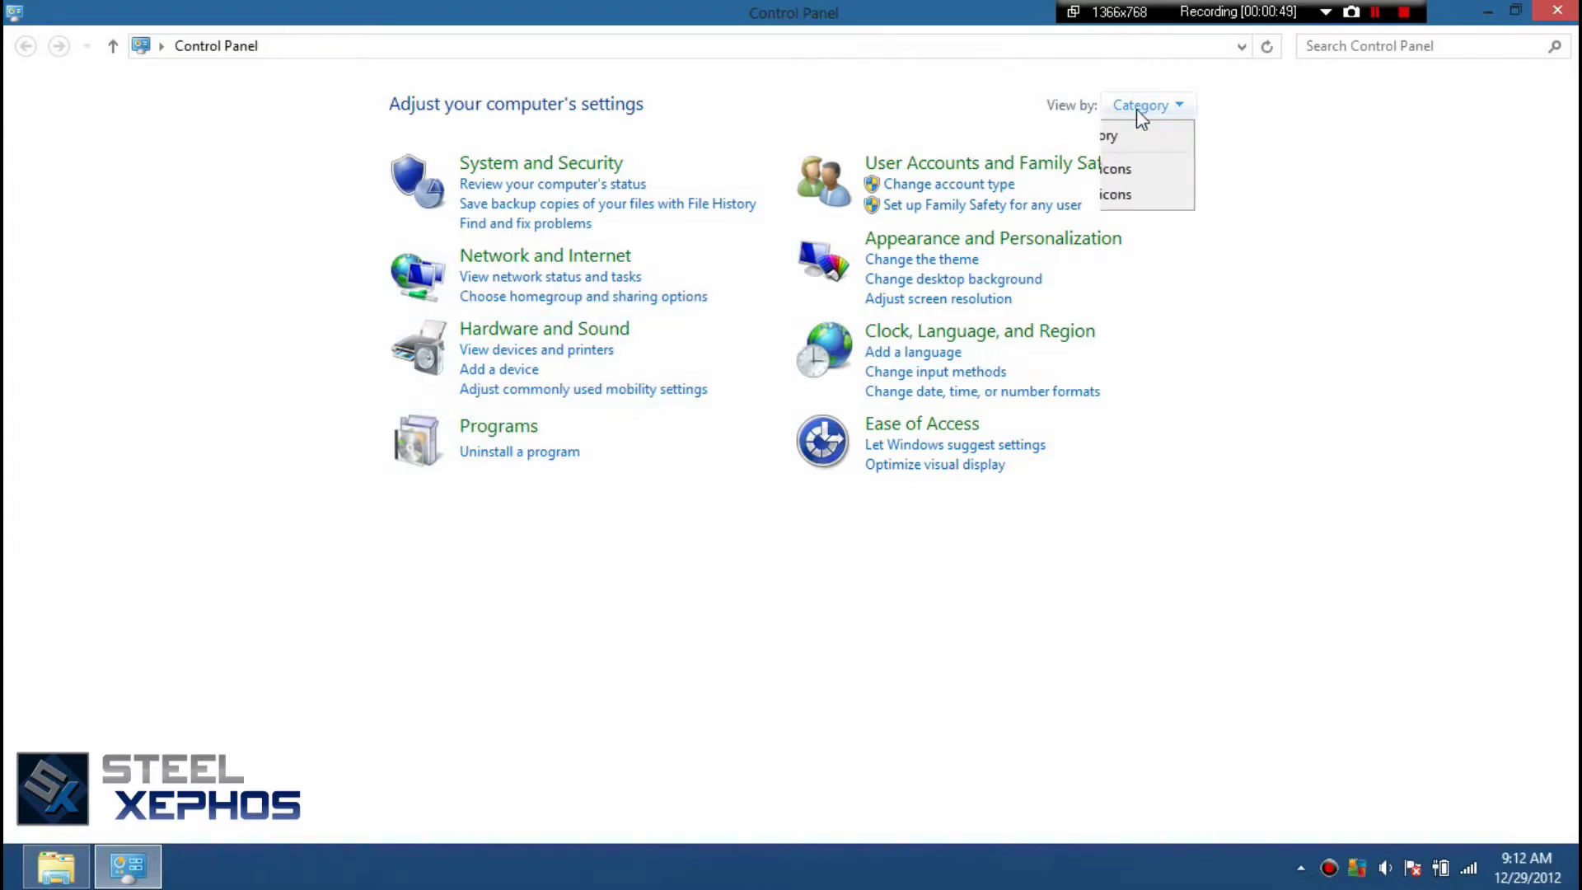
{"action": "left_click", "coordinate": [1156, 173]}
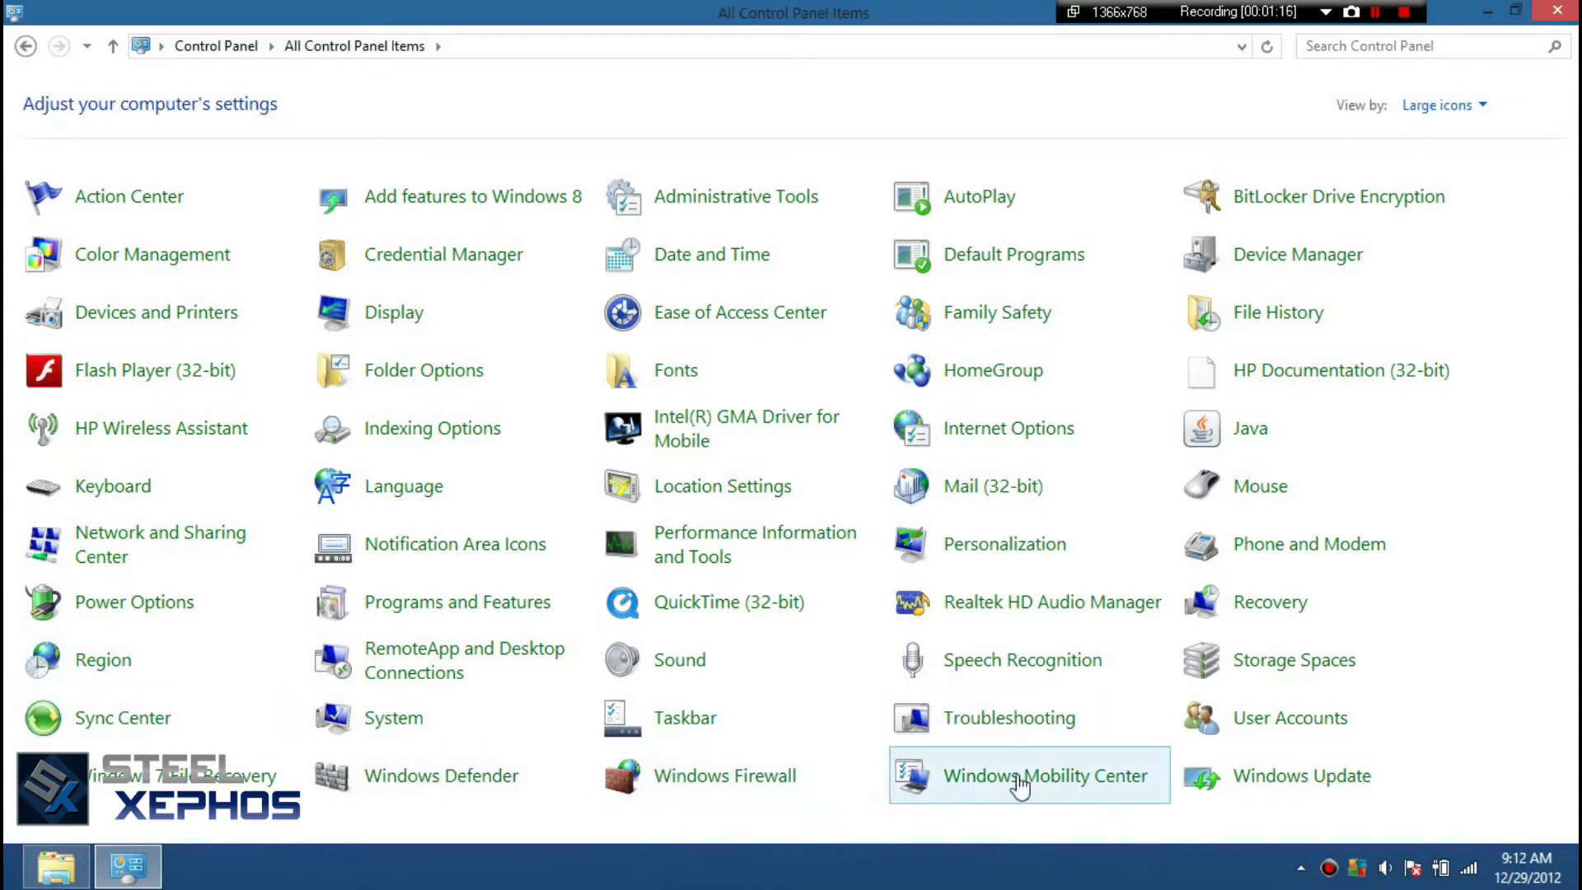
{"action": "left_click", "coordinate": [1434, 55]}
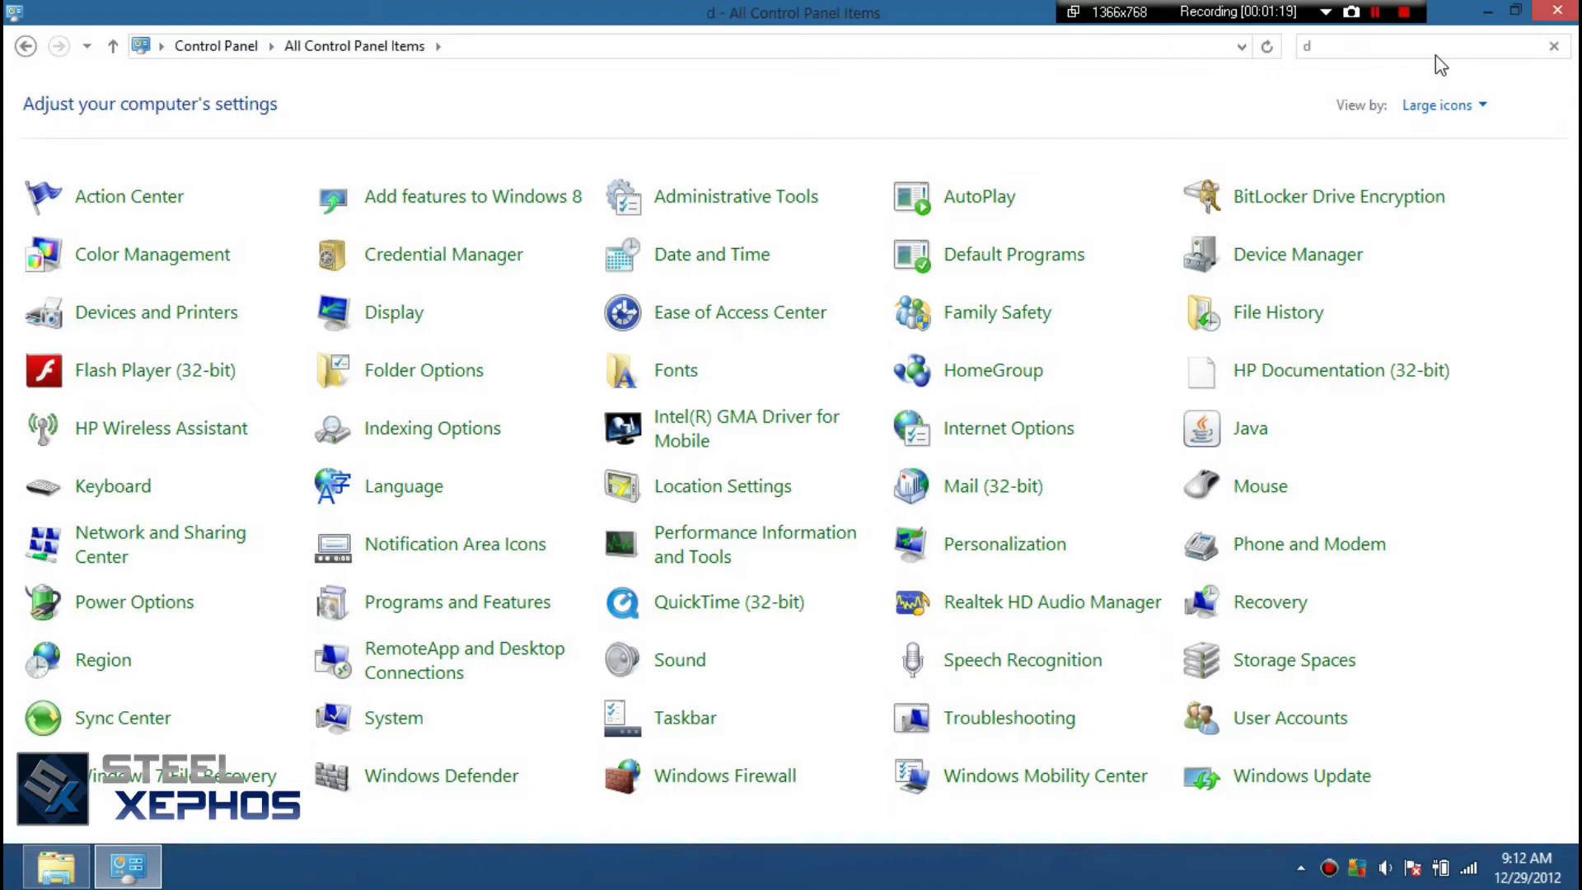
{"action": "type", "text": "drivers"}
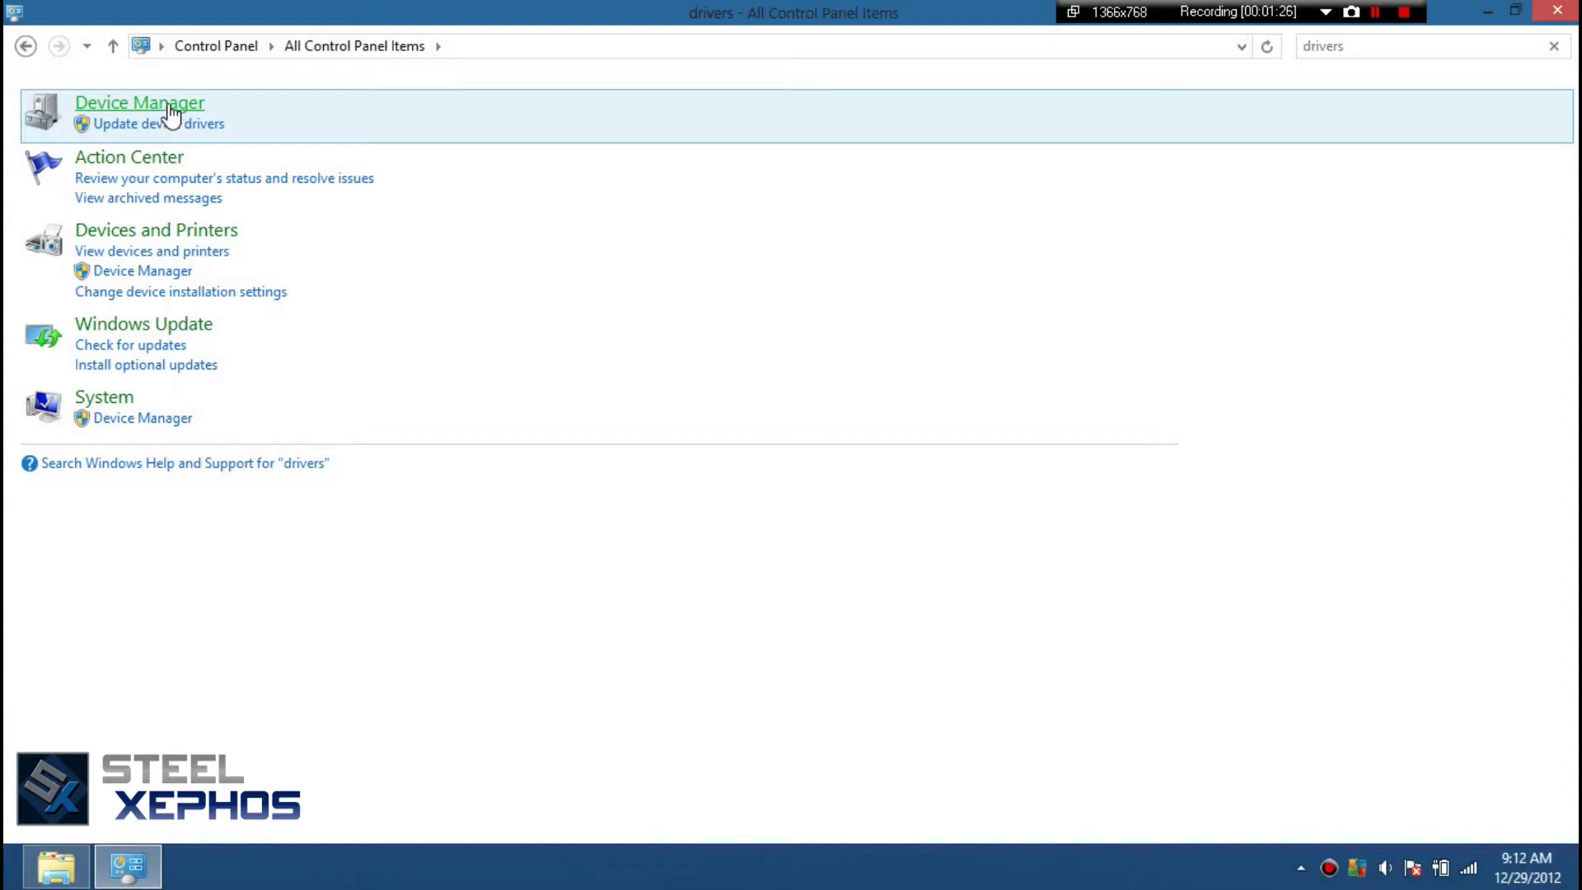
- Launch Device Manager from the results and expand Display adapters to select the Mobile Intel adapter
{"action": "left_click", "coordinate": [164, 116]}
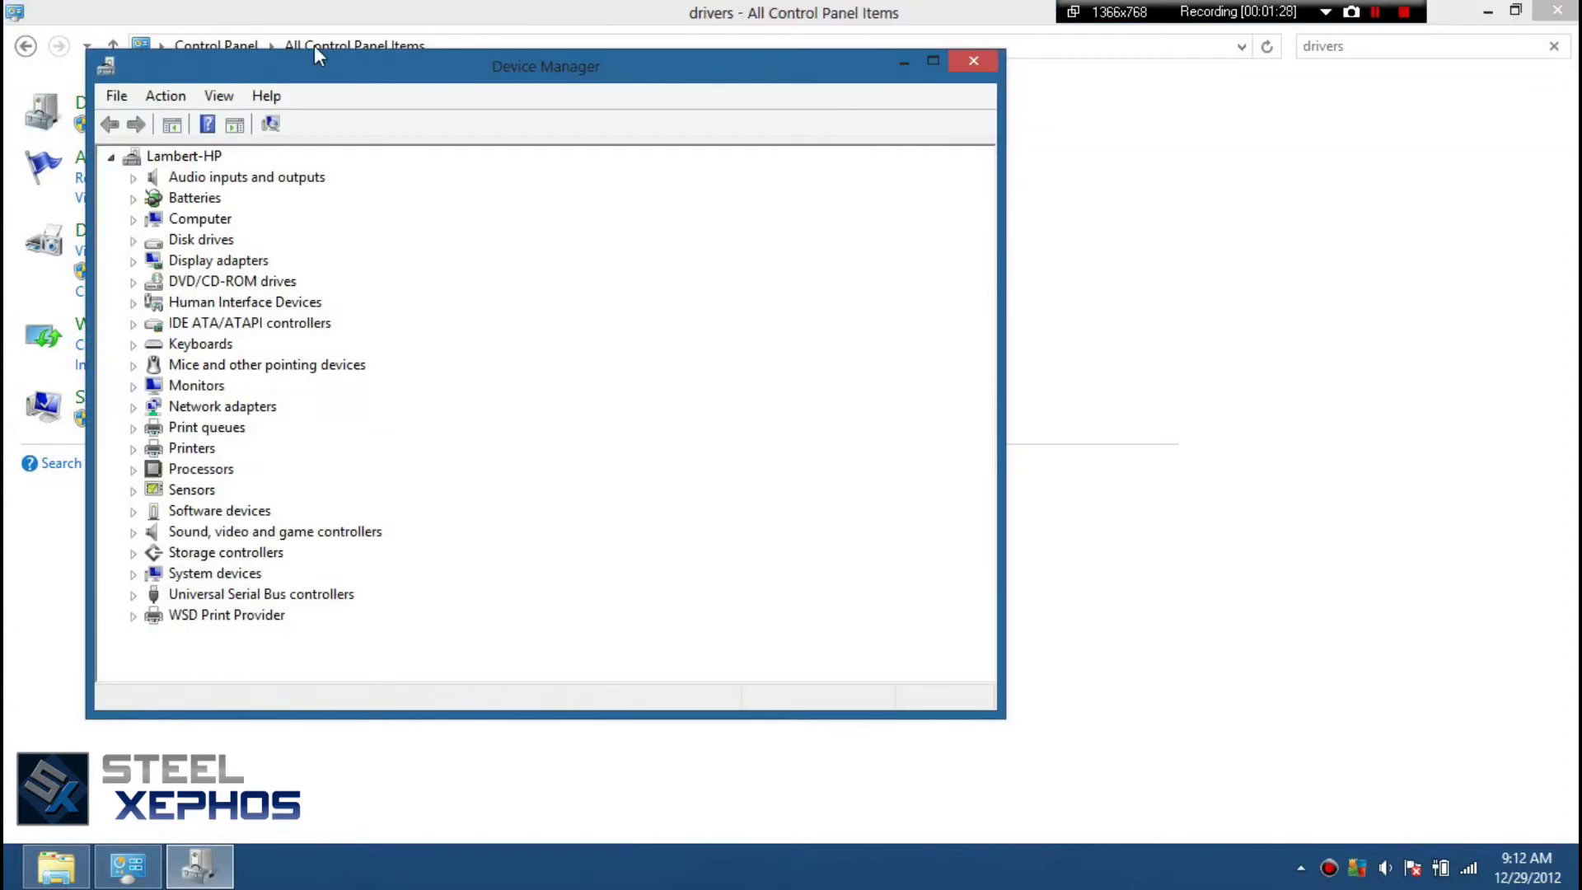
{"action": "mouse_move", "coordinate": [599, 77]}
{"action": "left_mouse_down"}
{"action": "mouse_move", "coordinate": [862, 107]}
{"action": "mouse_move", "coordinate": [839, 97]}
{"action": "left_mouse_up"}
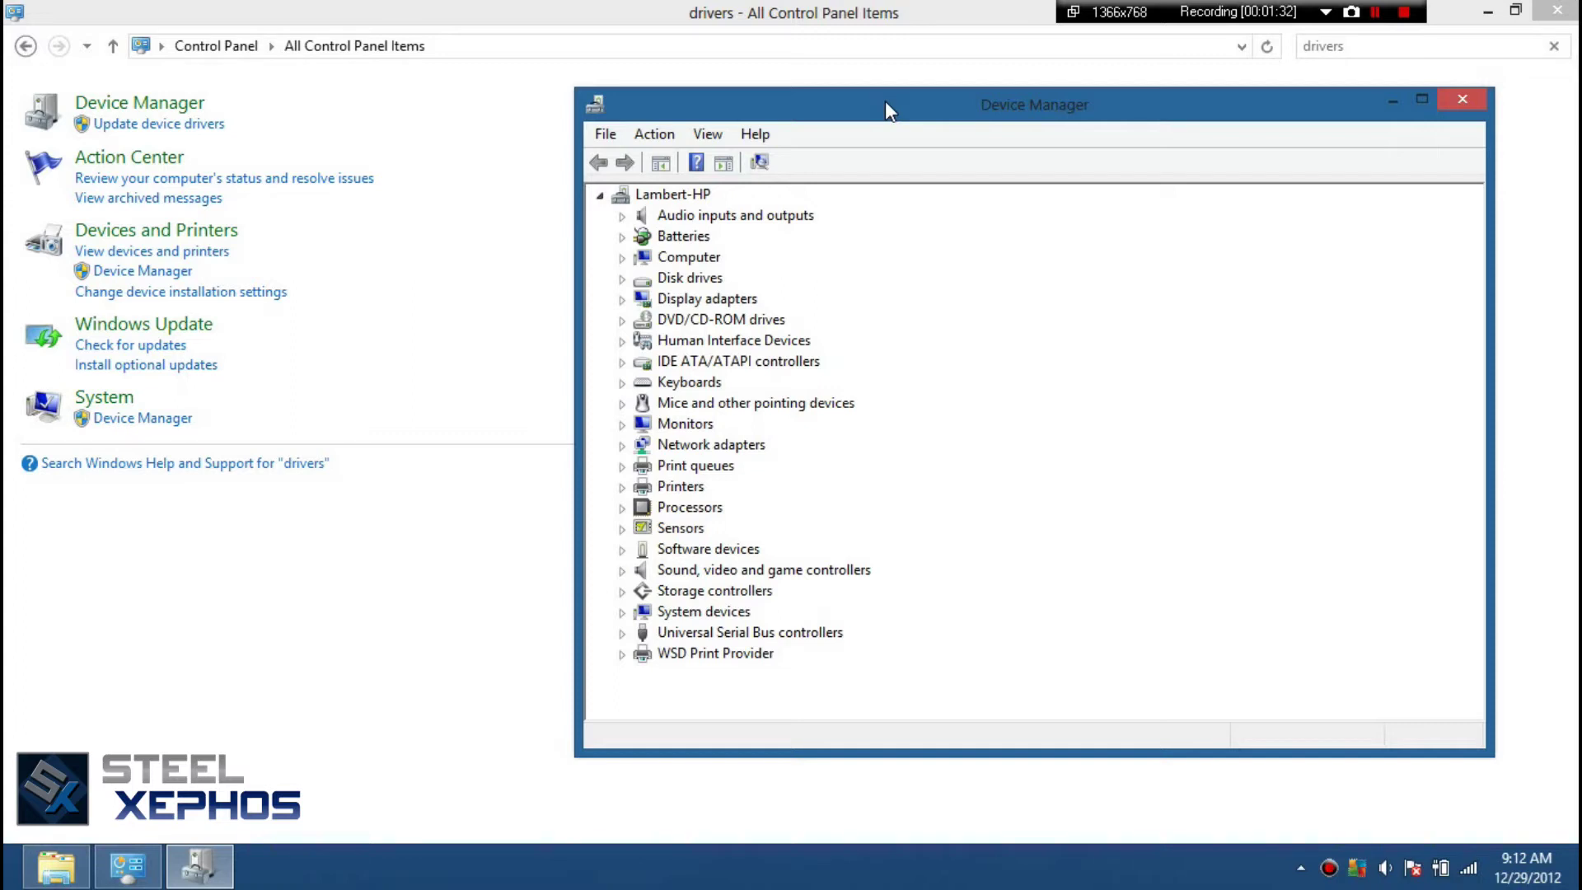
{"action": "left_click", "coordinate": [707, 303]}
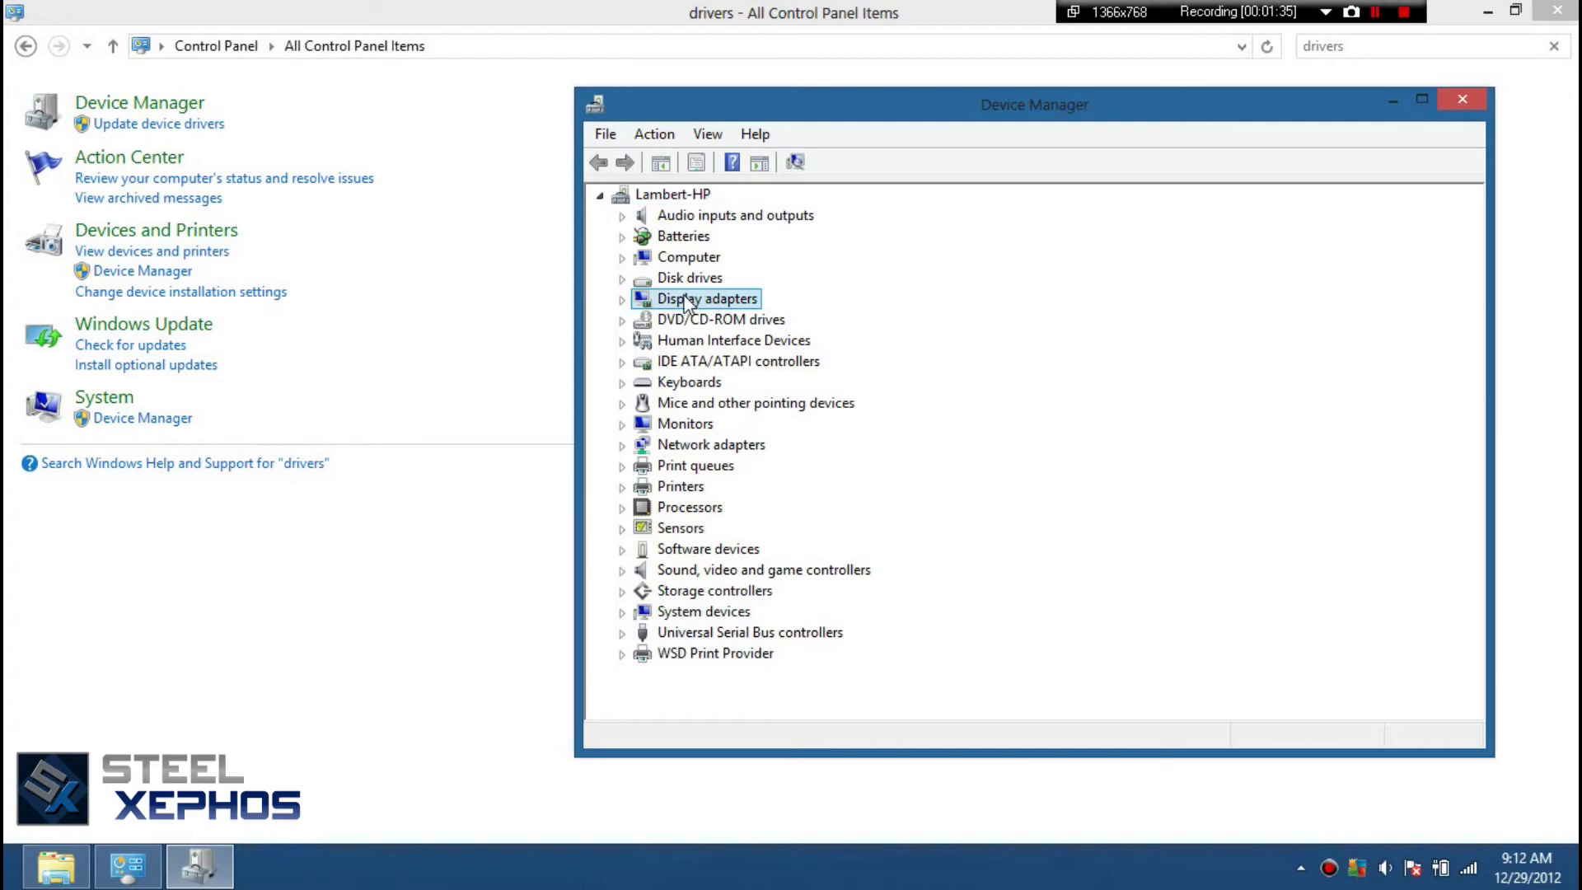
{"action": "left_click", "coordinate": [623, 300]}
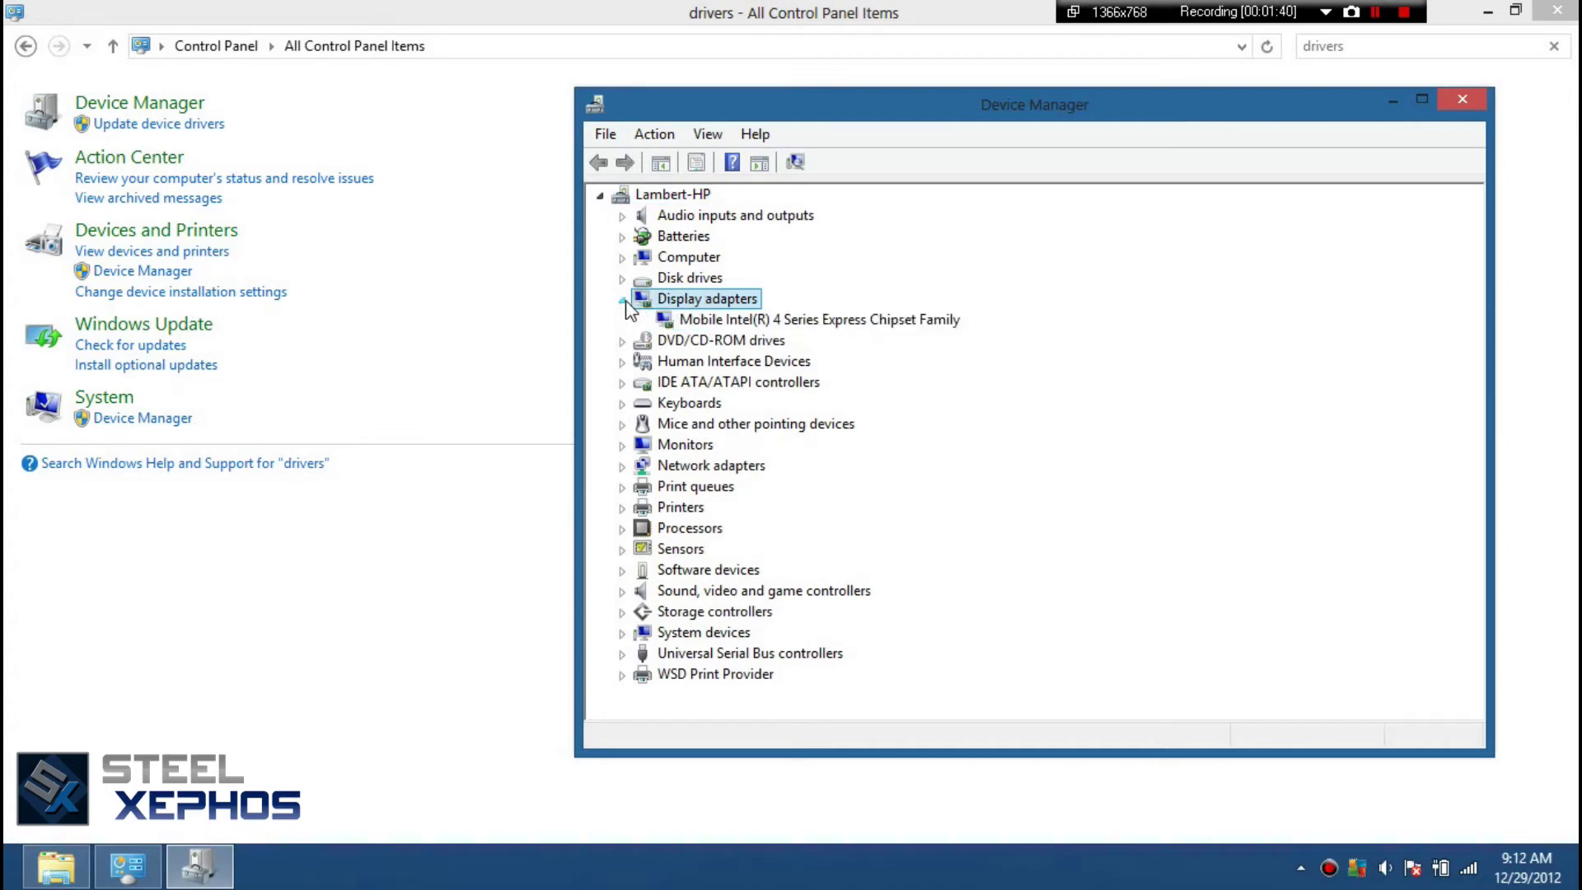
{"action": "left_click", "coordinate": [761, 320]}
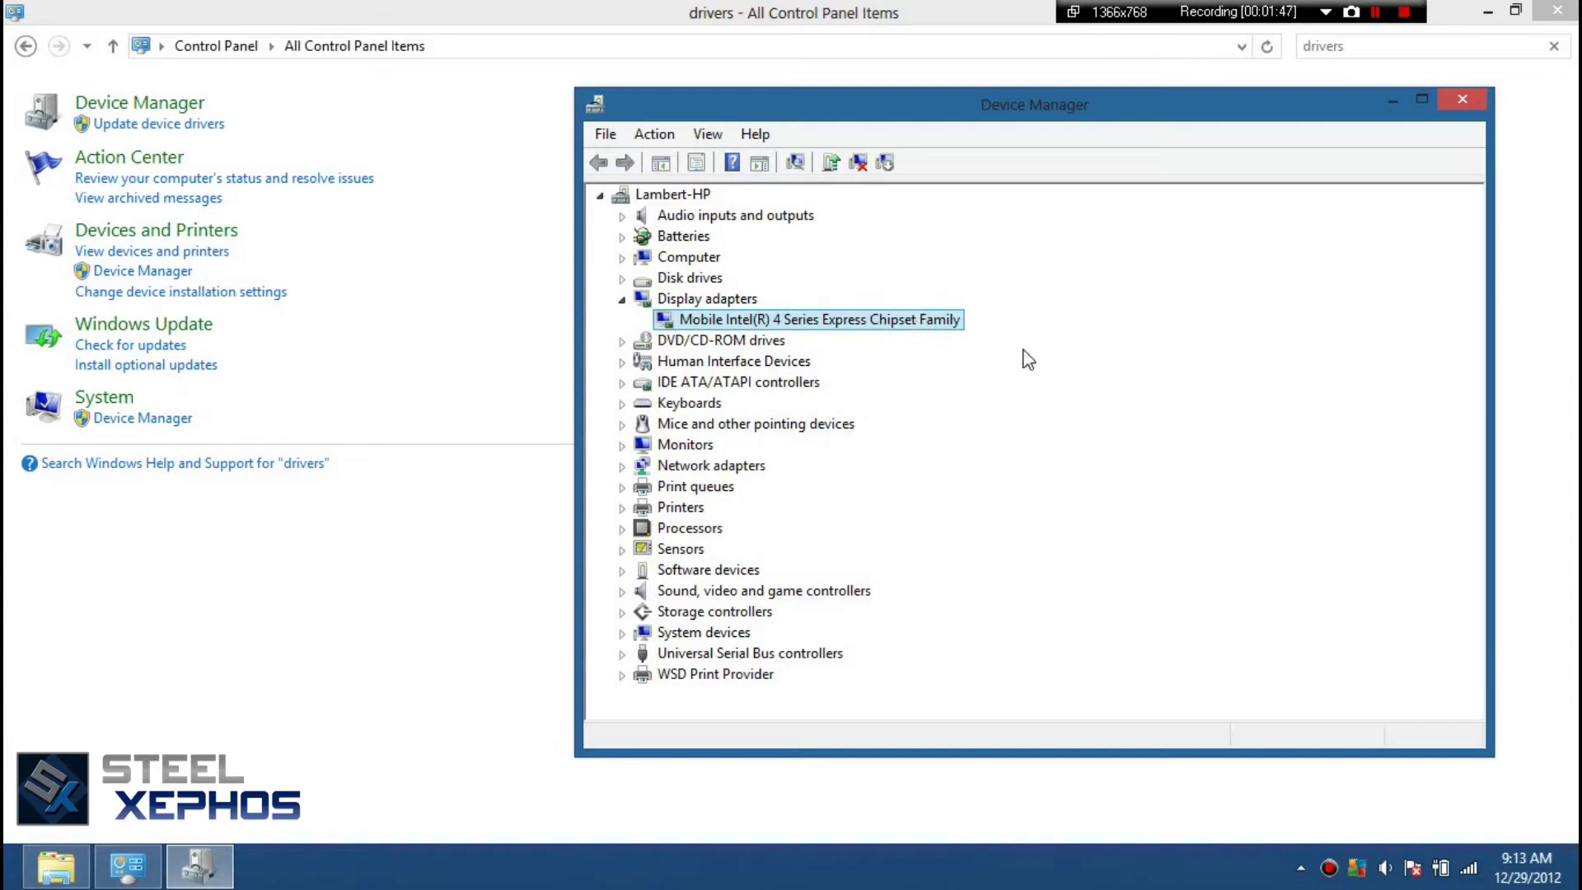
- Start Update Driver Software with Browse my computer for the Intel adapter, then cancel it
{"action": "right_click", "coordinate": [907, 331]}
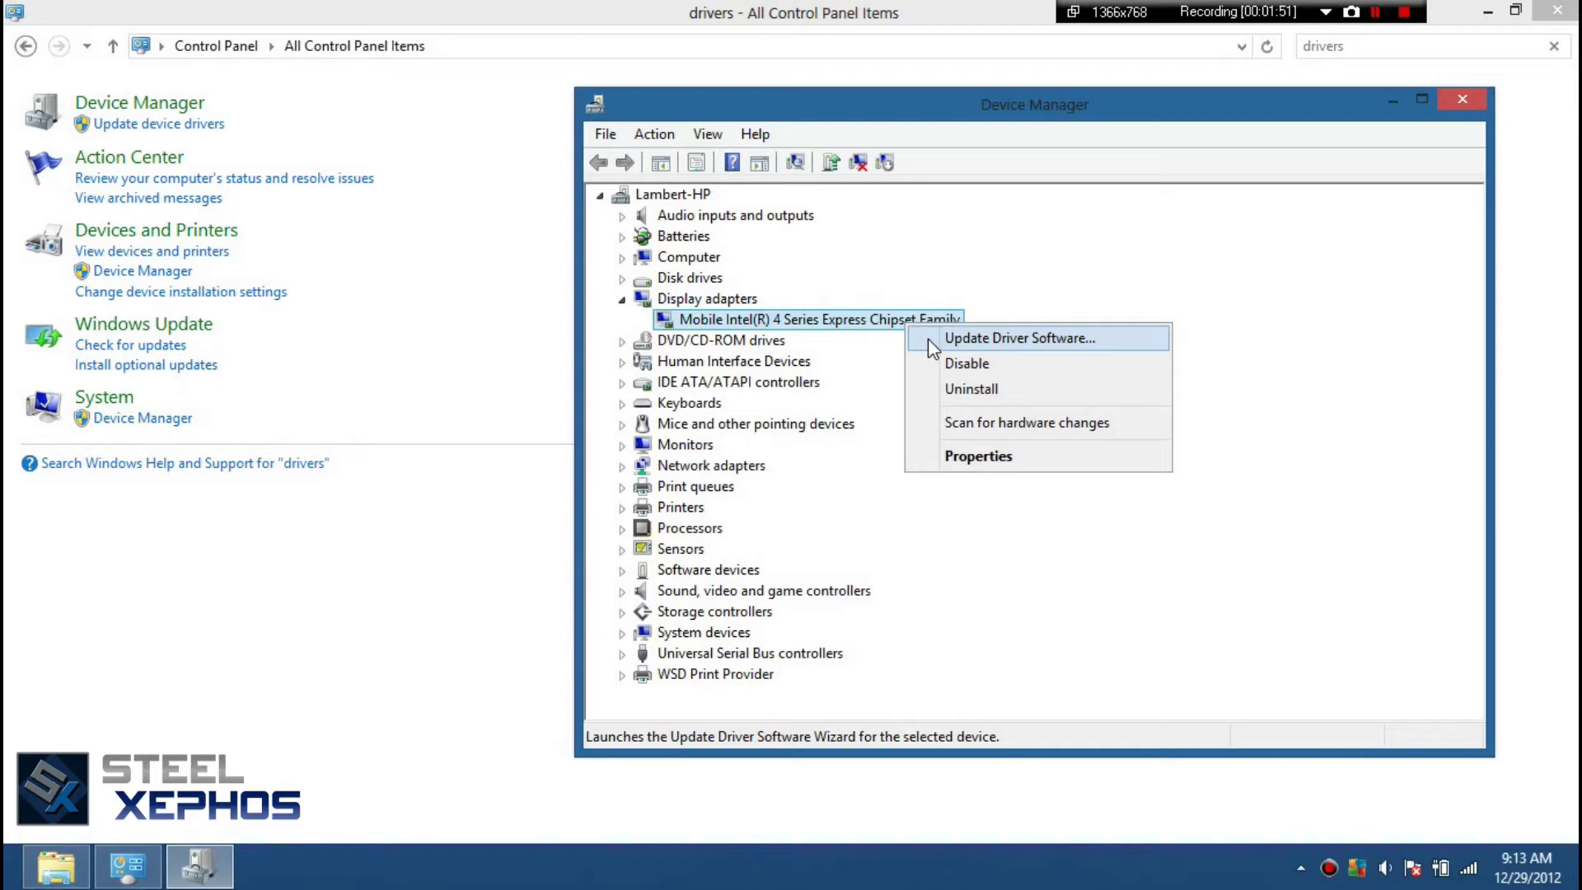
{"action": "left_click", "coordinate": [976, 338]}
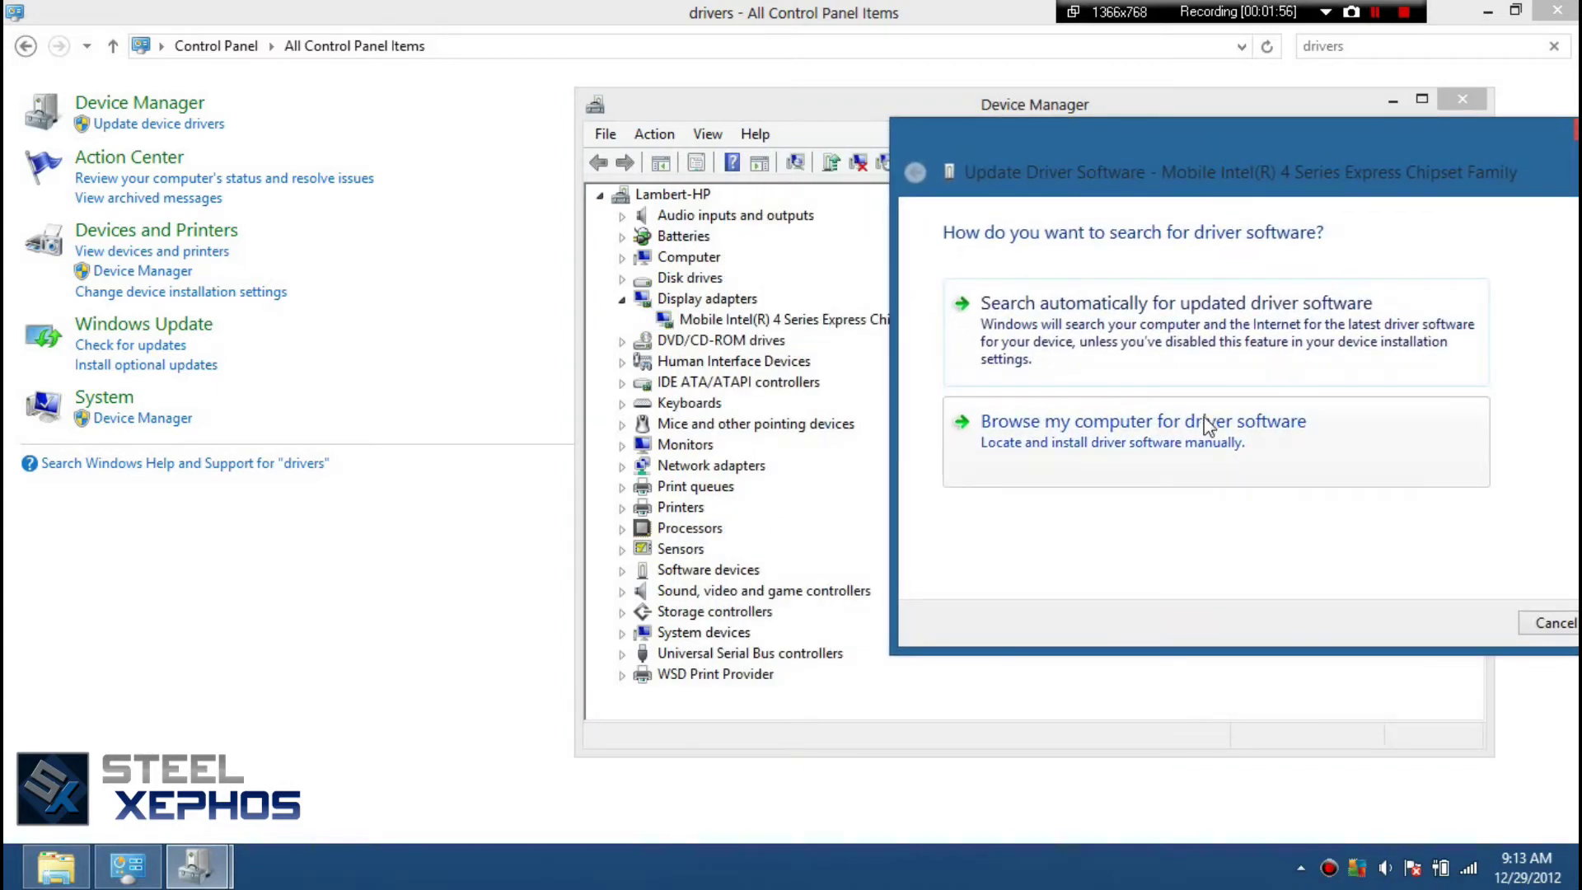
{"action": "left_click", "coordinate": [1209, 442]}
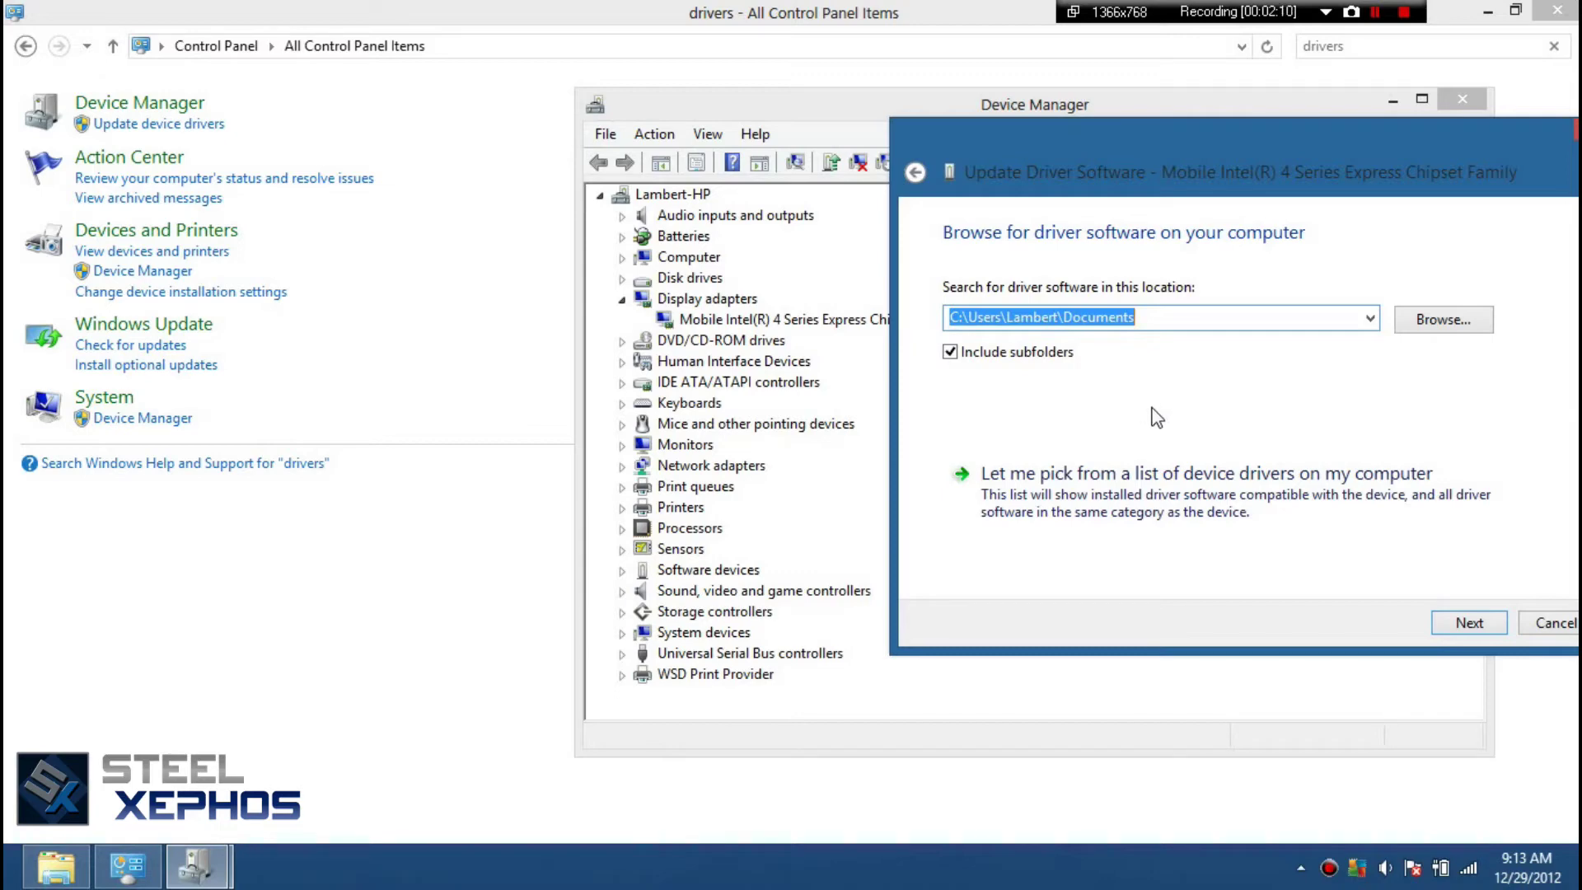
{"action": "left_click_drag", "start_coordinate": [1213, 197], "coordinate": [756, 204]}
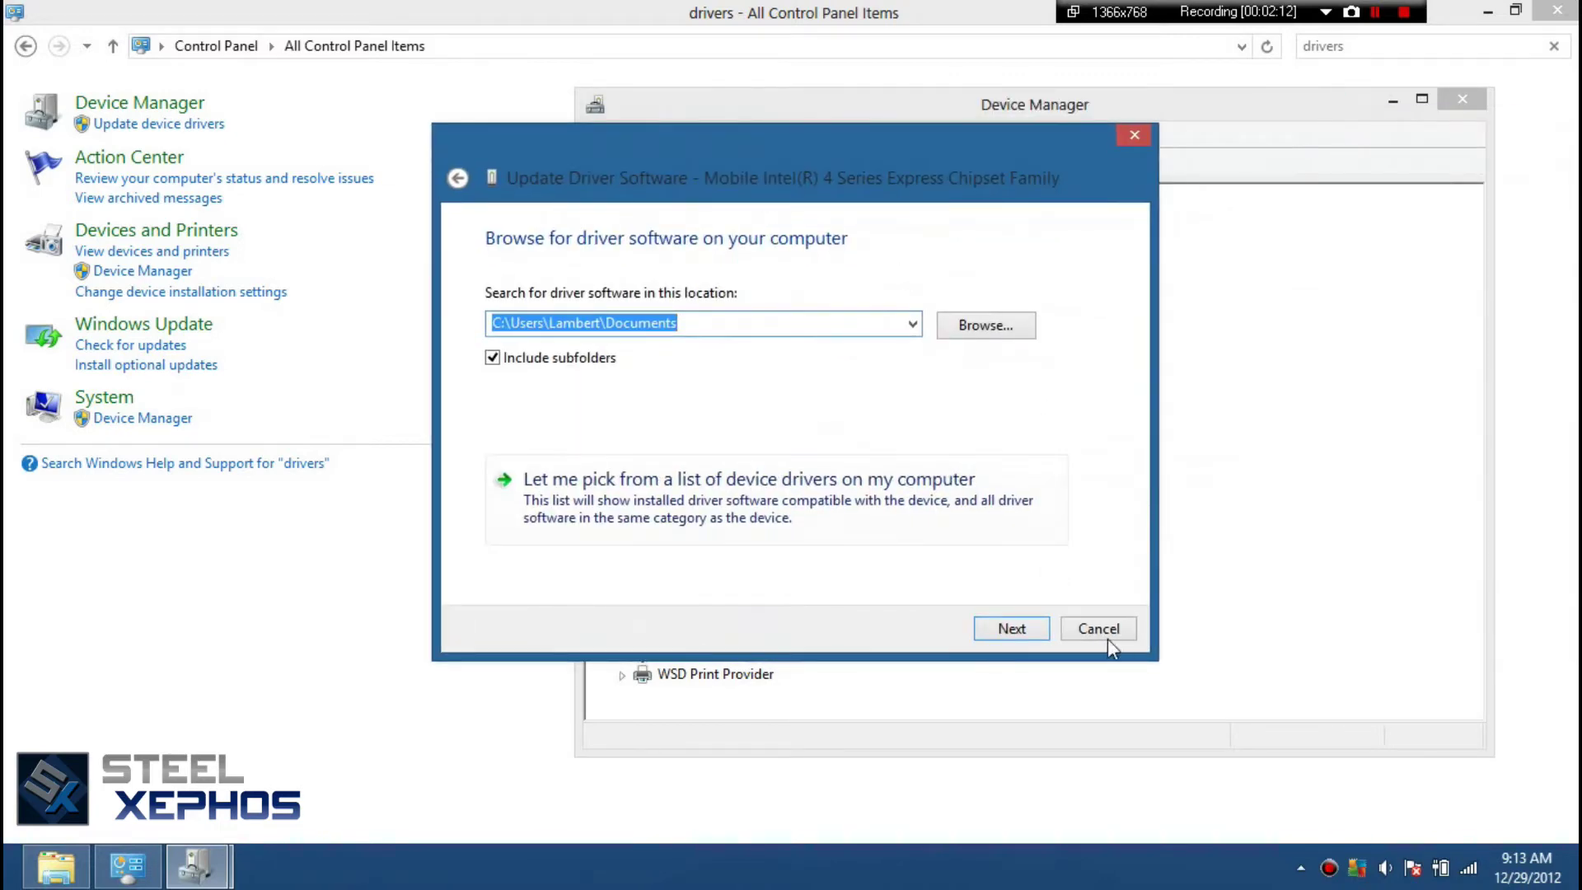
{"action": "left_click", "coordinate": [1099, 629]}
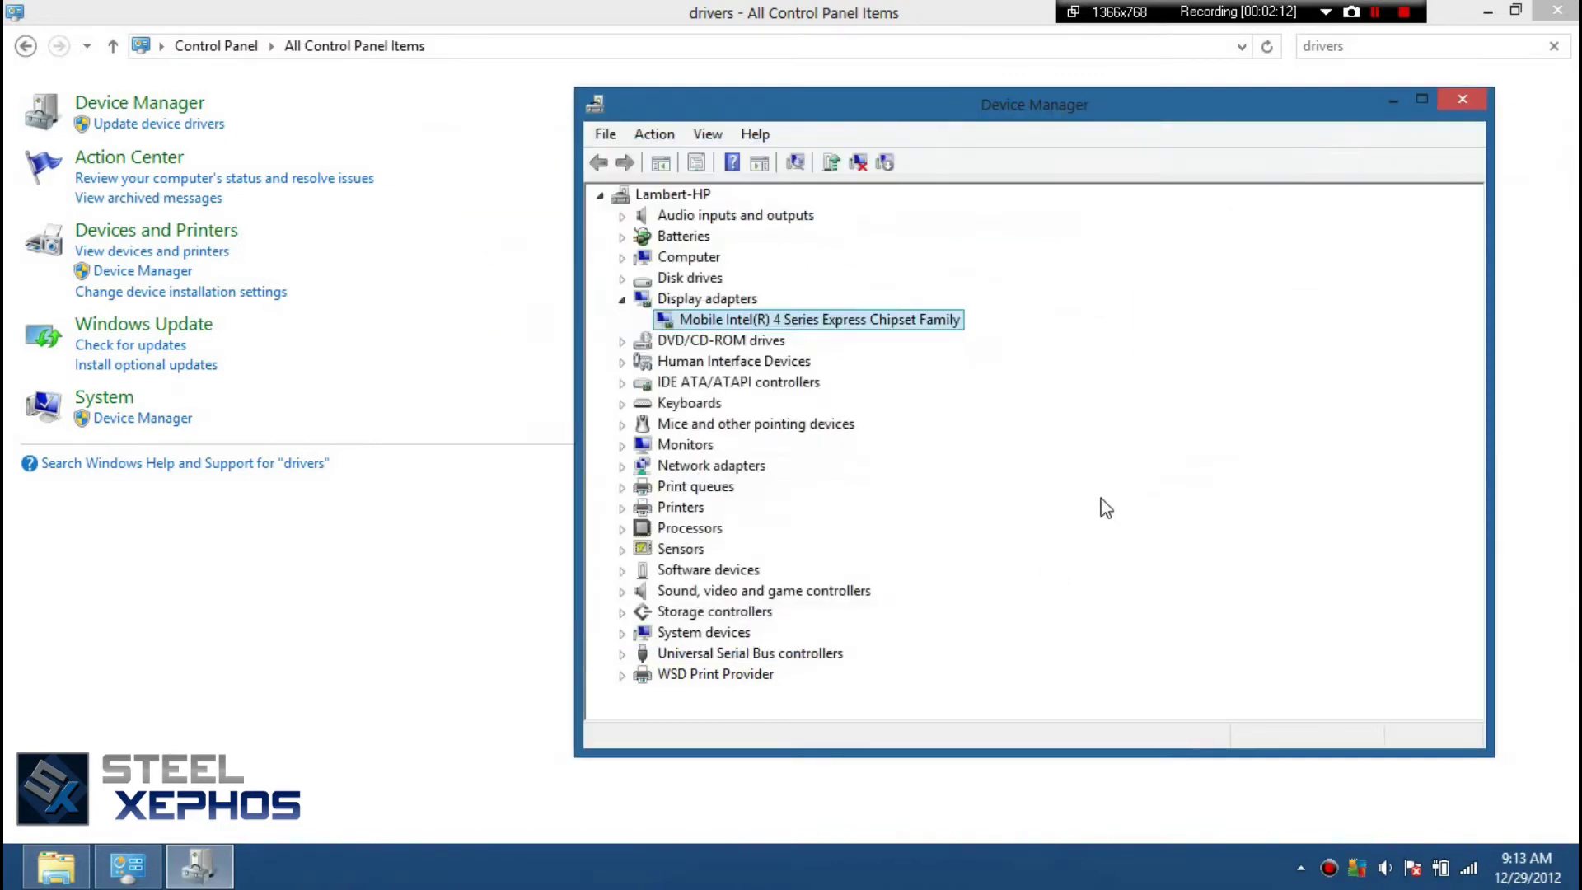
- Close Device Manager and Control Panel, leaving the desktop
{"action": "left_click", "coordinate": [1463, 96]}
{"action": "double_click", "coordinate": [711, 11]}
{"action": "left_click", "coordinate": [1174, 264]}
- Launch Minecraft from the Windows games folder and close that folder window
{"action": "left_click", "coordinate": [7, 884]}
{"action": "scroll", "coordinate": [556, 340], "scroll_direction": "down", "scroll_amount": 5}
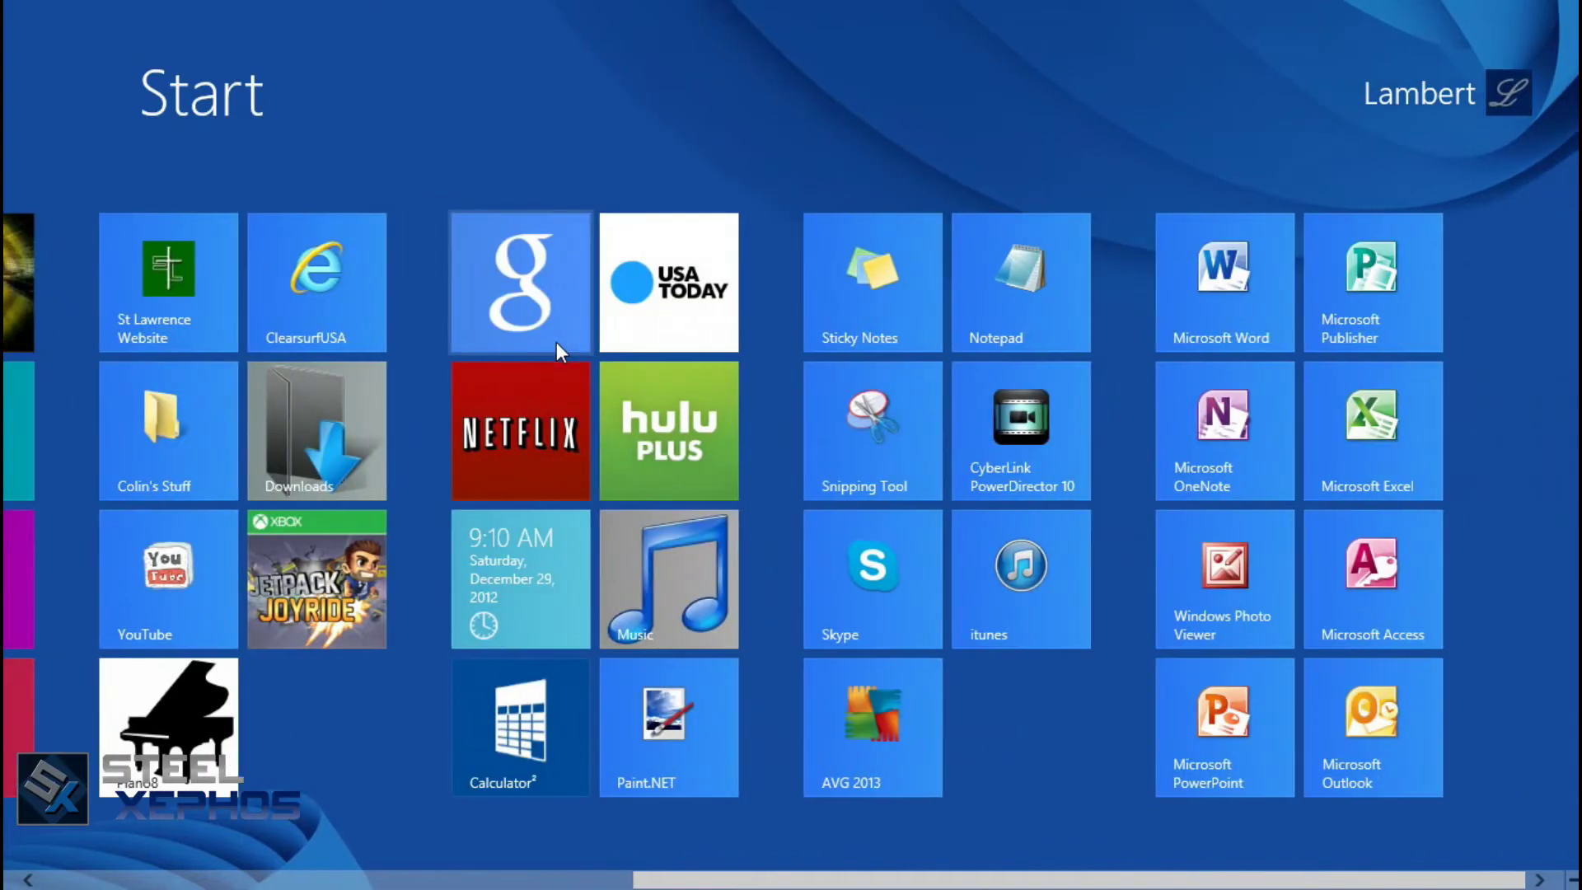
{"action": "scroll", "coordinate": [547, 353], "scroll_direction": "up", "scroll_amount": 5}
{"action": "left_click", "coordinate": [481, 556]}
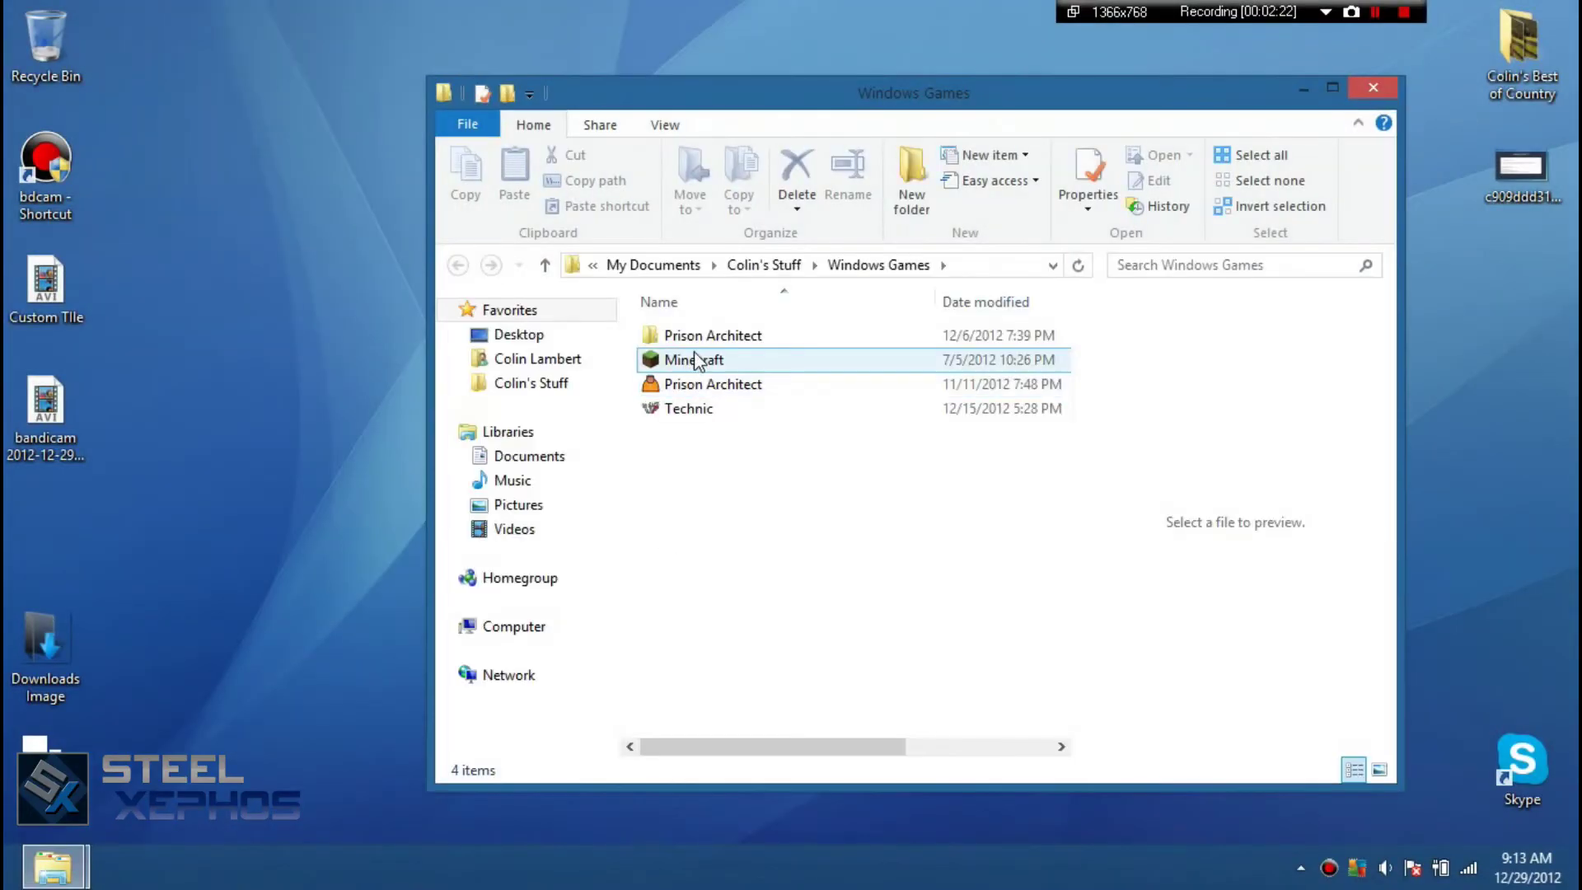
{"action": "left_click", "coordinate": [700, 360]}
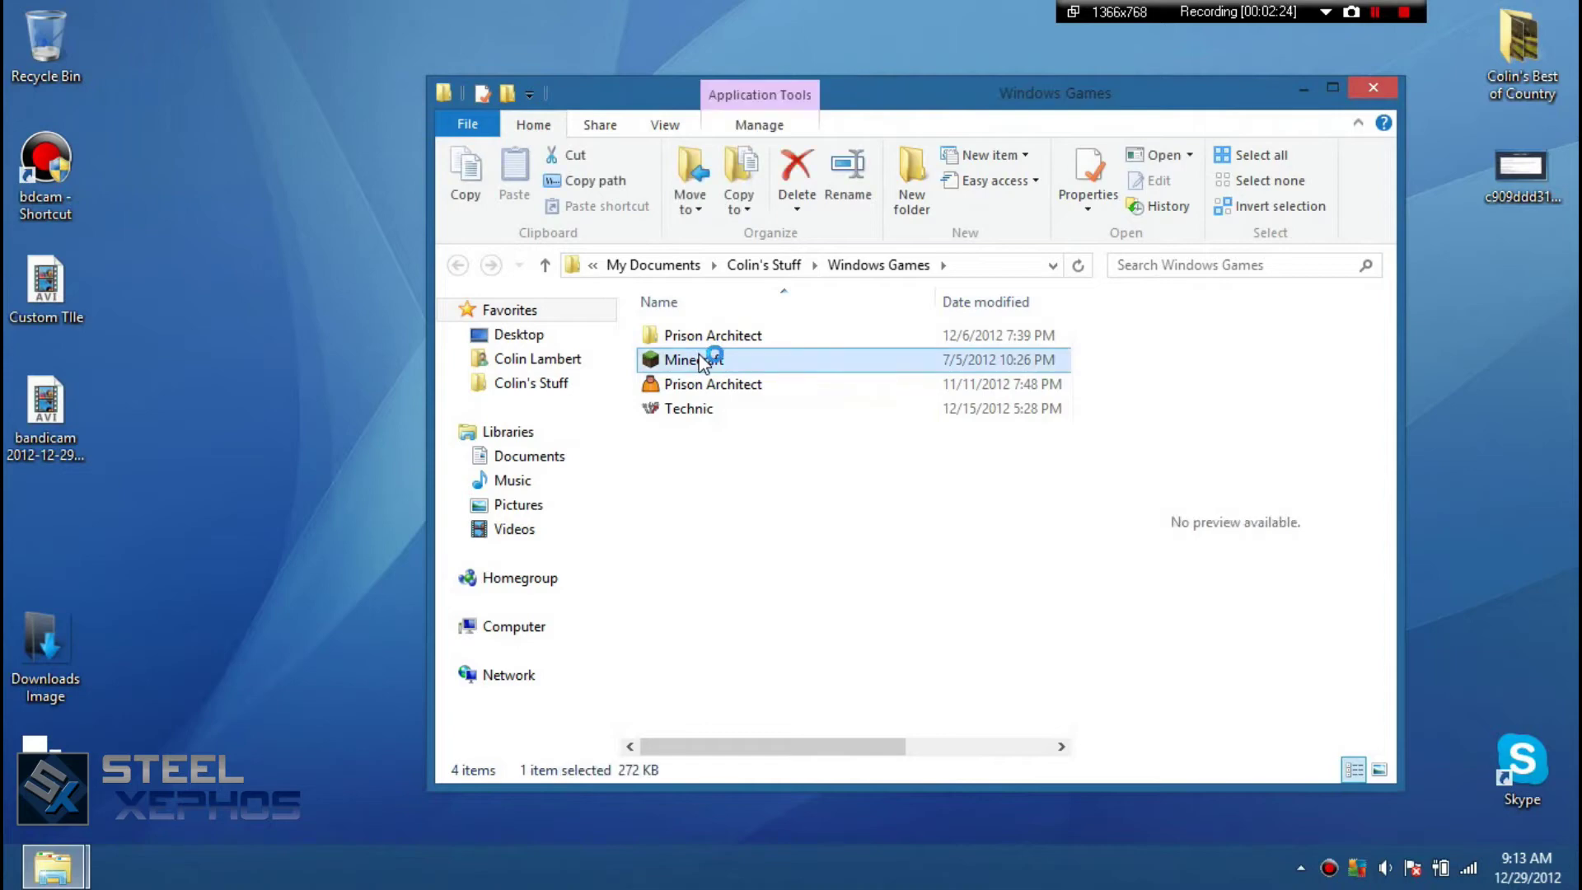
{"action": "left_click", "coordinate": [1367, 93]}
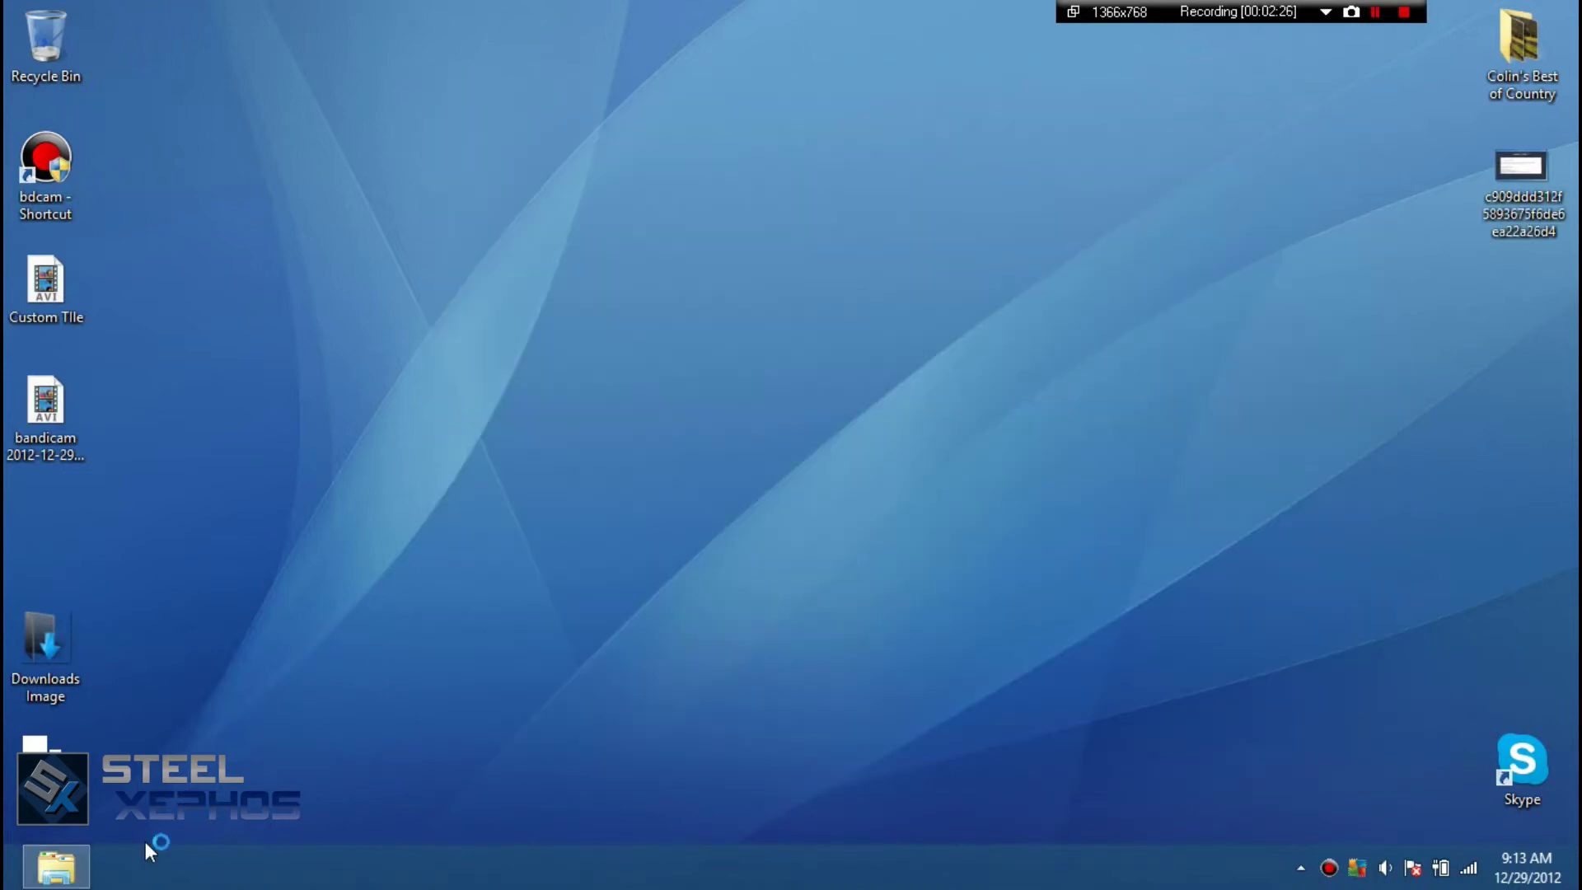
- Close the YT Stuff File Explorer window
{"action": "left_click", "coordinate": [56, 865]}
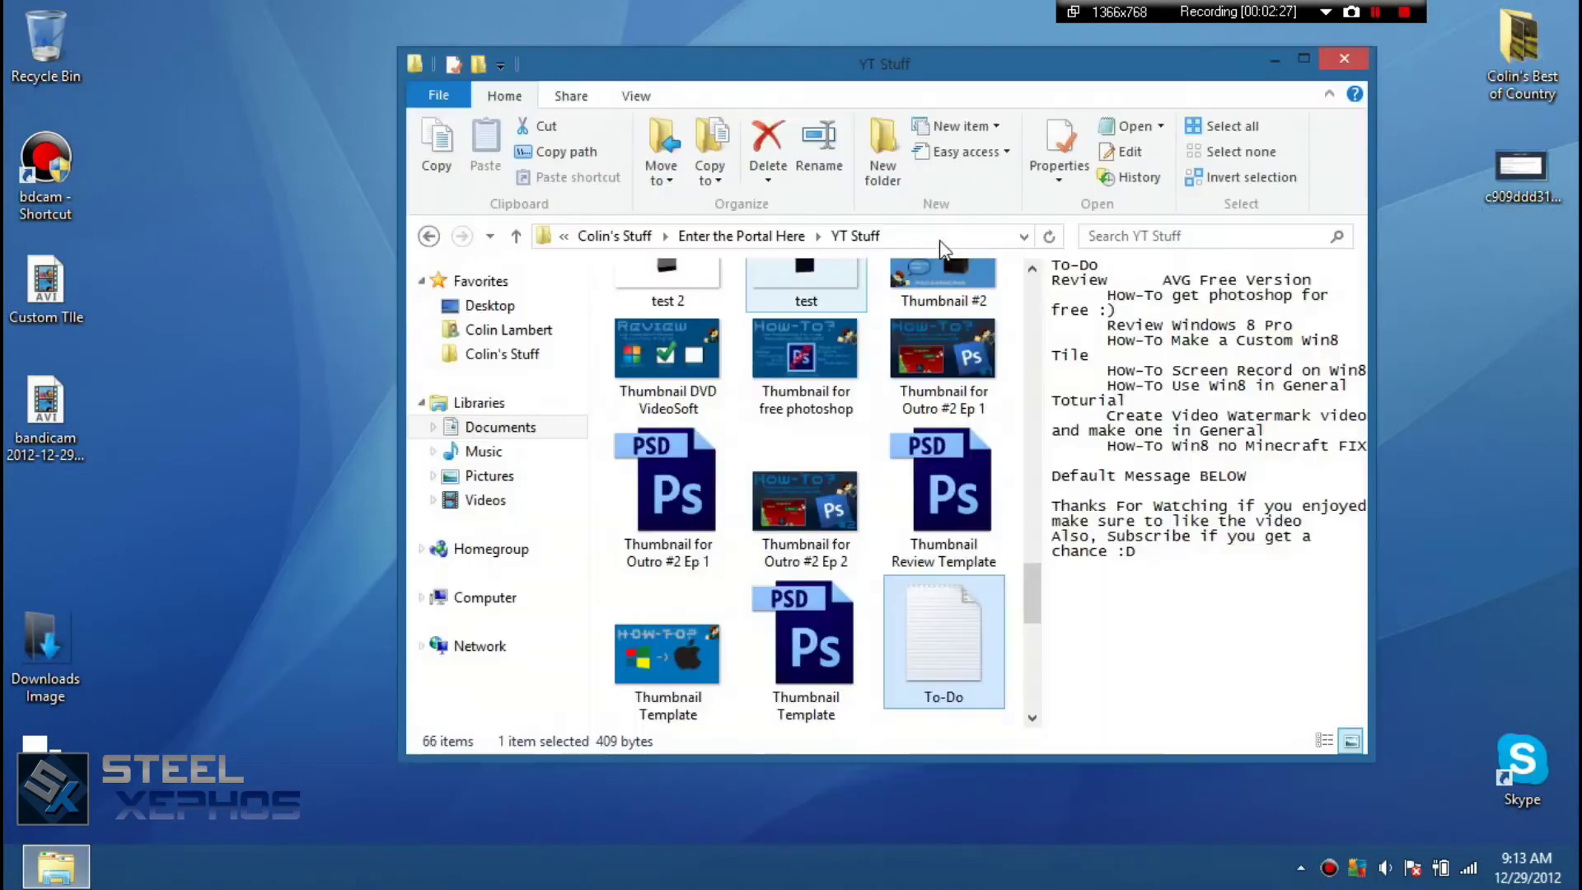
{"action": "left_click", "coordinate": [1342, 63]}
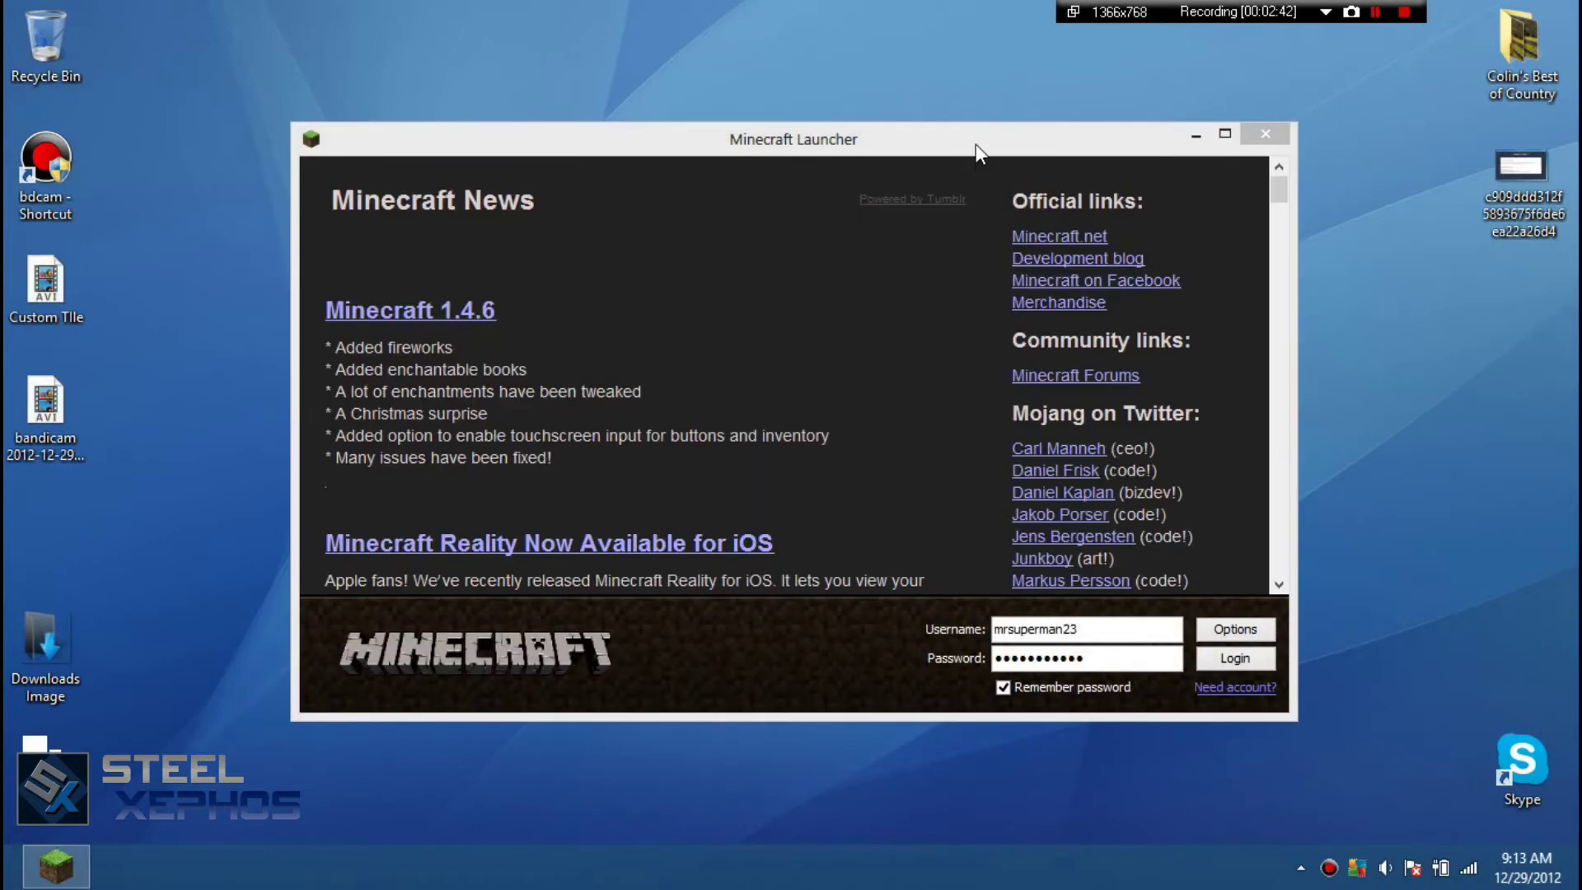
- Log in through the Minecraft launcher and load the game to its title menu
{"action": "left_click_drag", "start_coordinate": [975, 145], "coordinate": [1007, 108]}
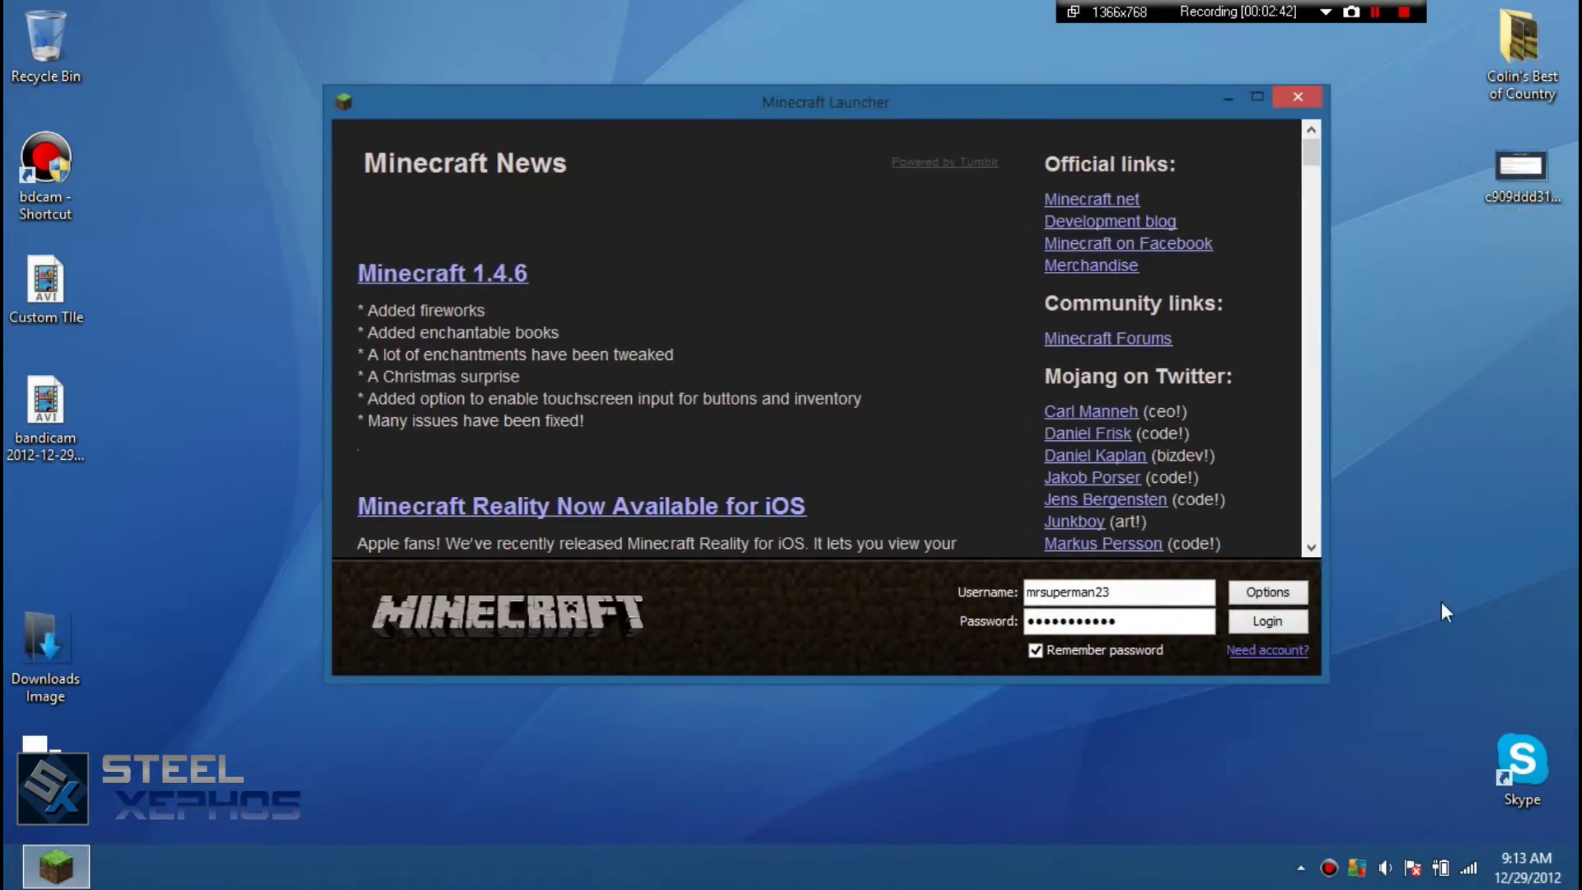
{"action": "left_click", "coordinate": [1250, 622]}
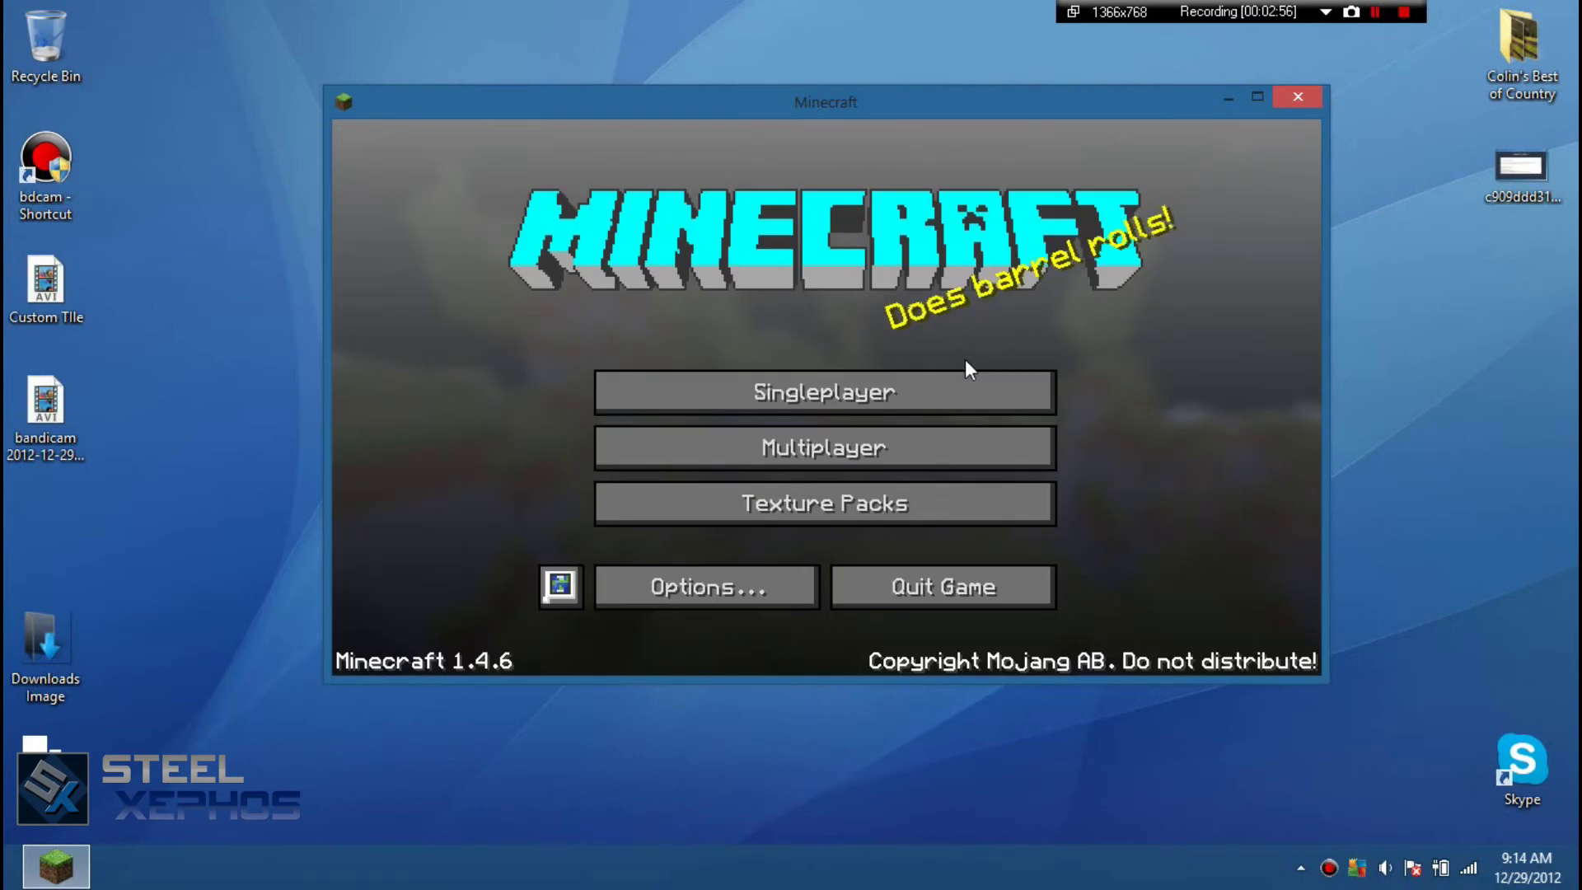
{"action": "mouse_move", "coordinate": [931, 97]}
{"action": "left_mouse_down"}
{"action": "mouse_move", "coordinate": [980, 116]}
{"action": "mouse_move", "coordinate": [979, 61]}
{"action": "left_mouse_up"}
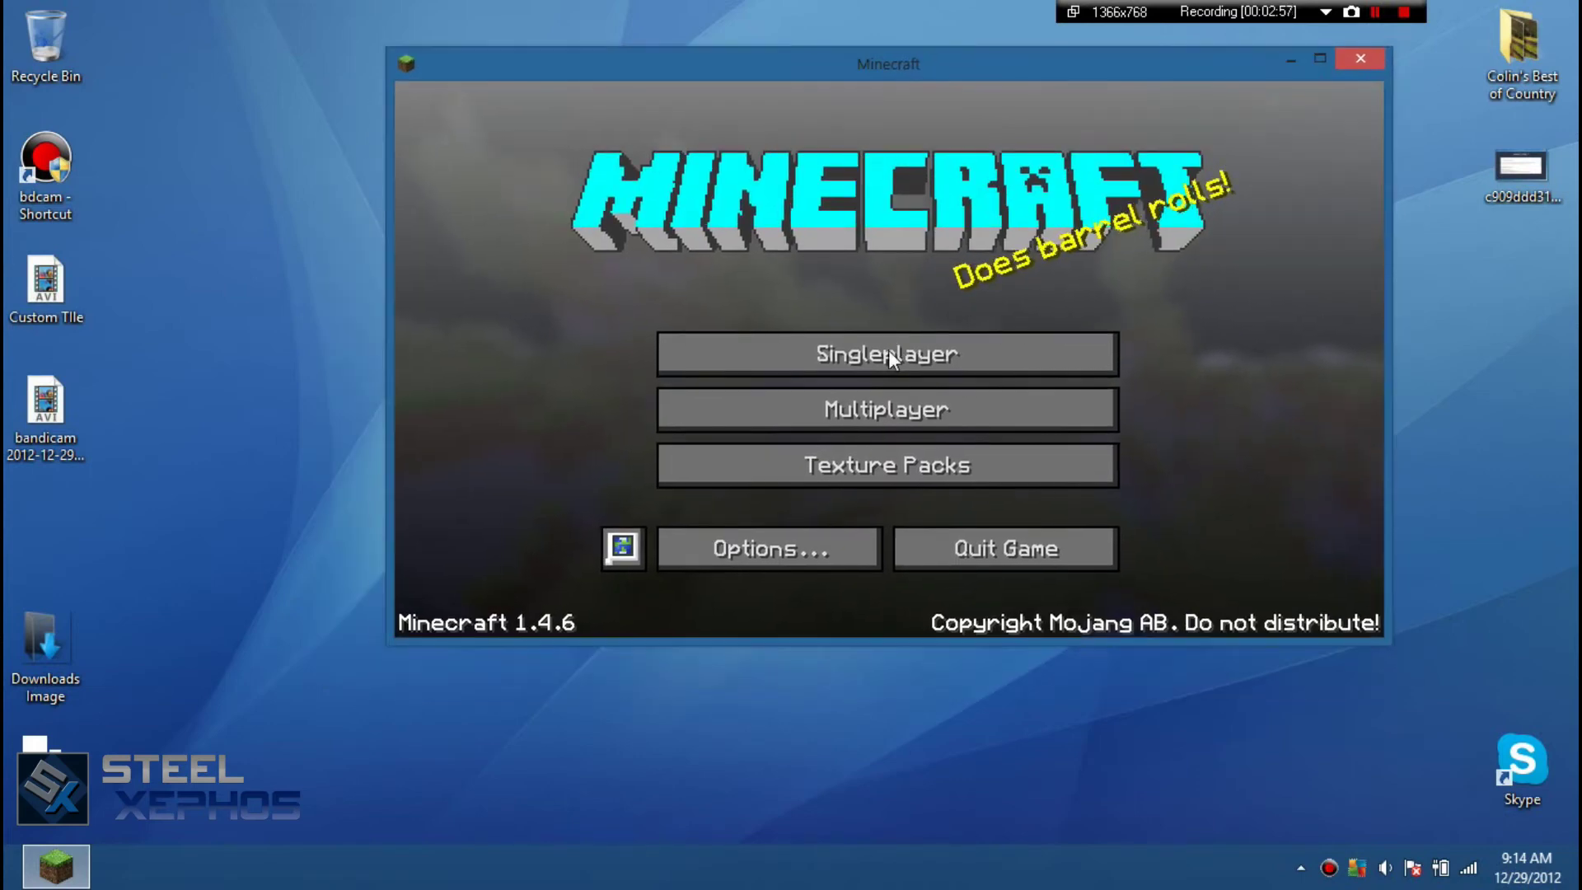
- Check the Singleplayer world list, cancel out of it, and quit Minecraft
{"action": "left_click", "coordinate": [888, 357]}
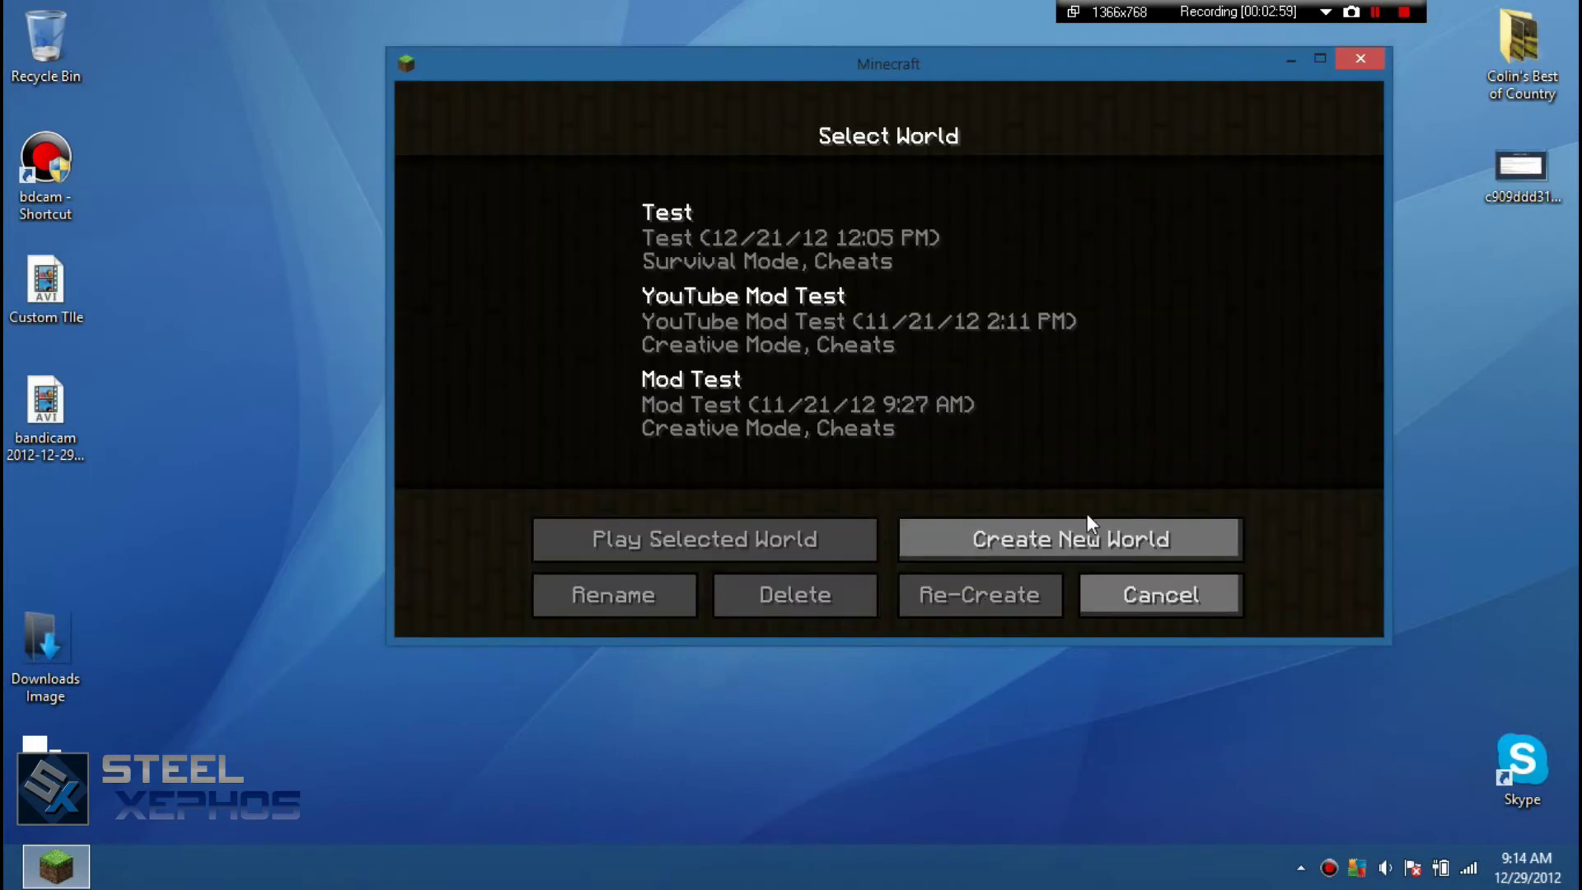
{"action": "left_click", "coordinate": [1149, 602]}
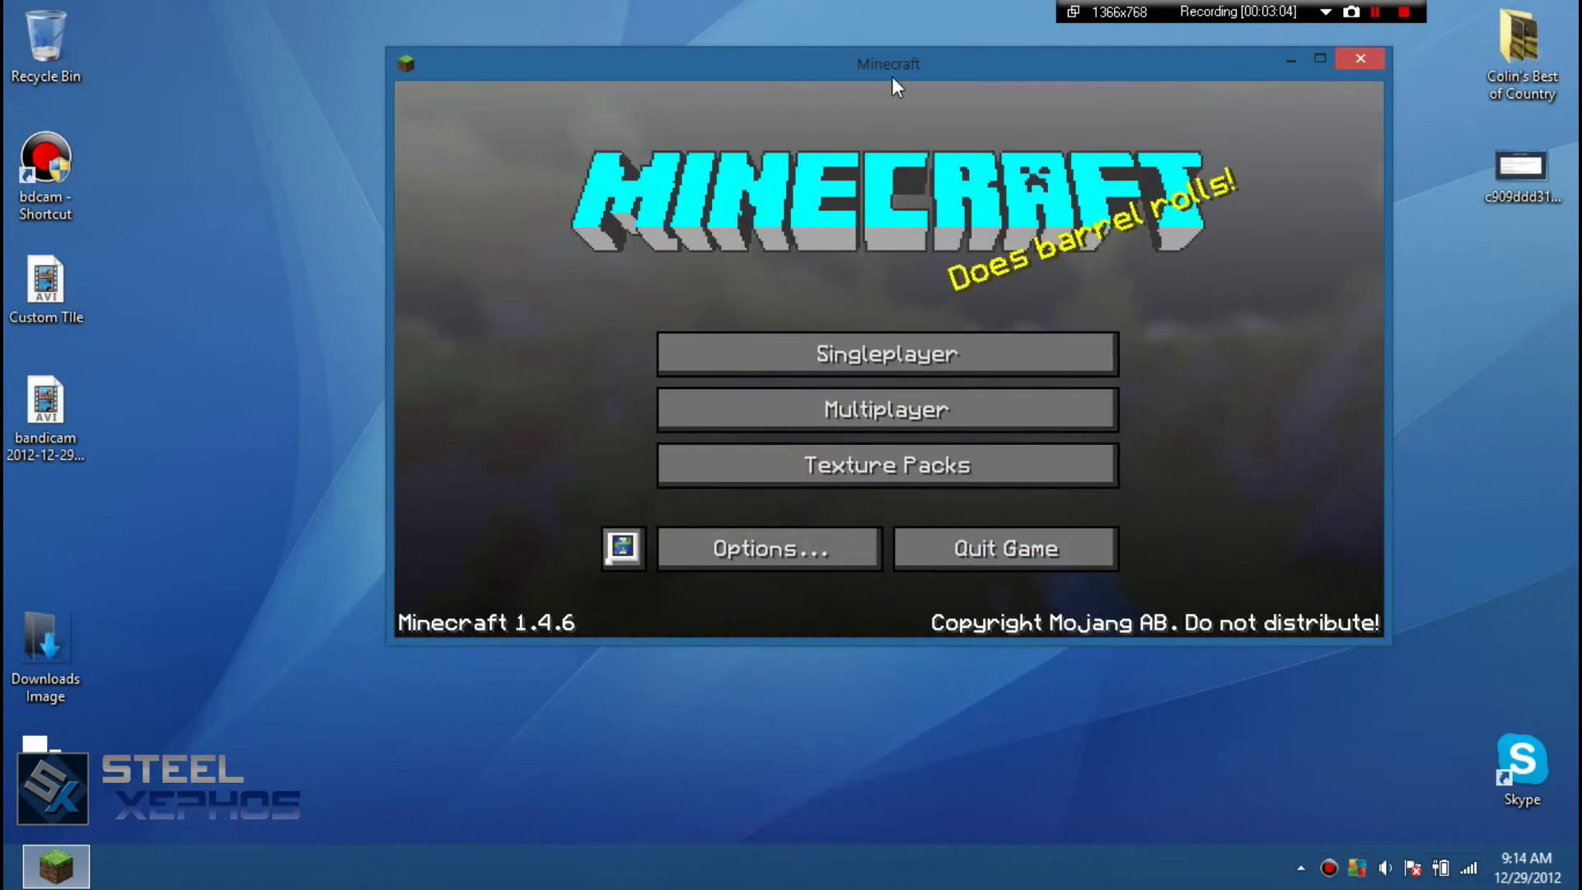
{"action": "left_click_drag", "start_coordinate": [891, 67], "coordinate": [880, 74]}
{"action": "left_click", "coordinate": [986, 563]}
{"action": "mouse_move", "coordinate": [5, 886]}
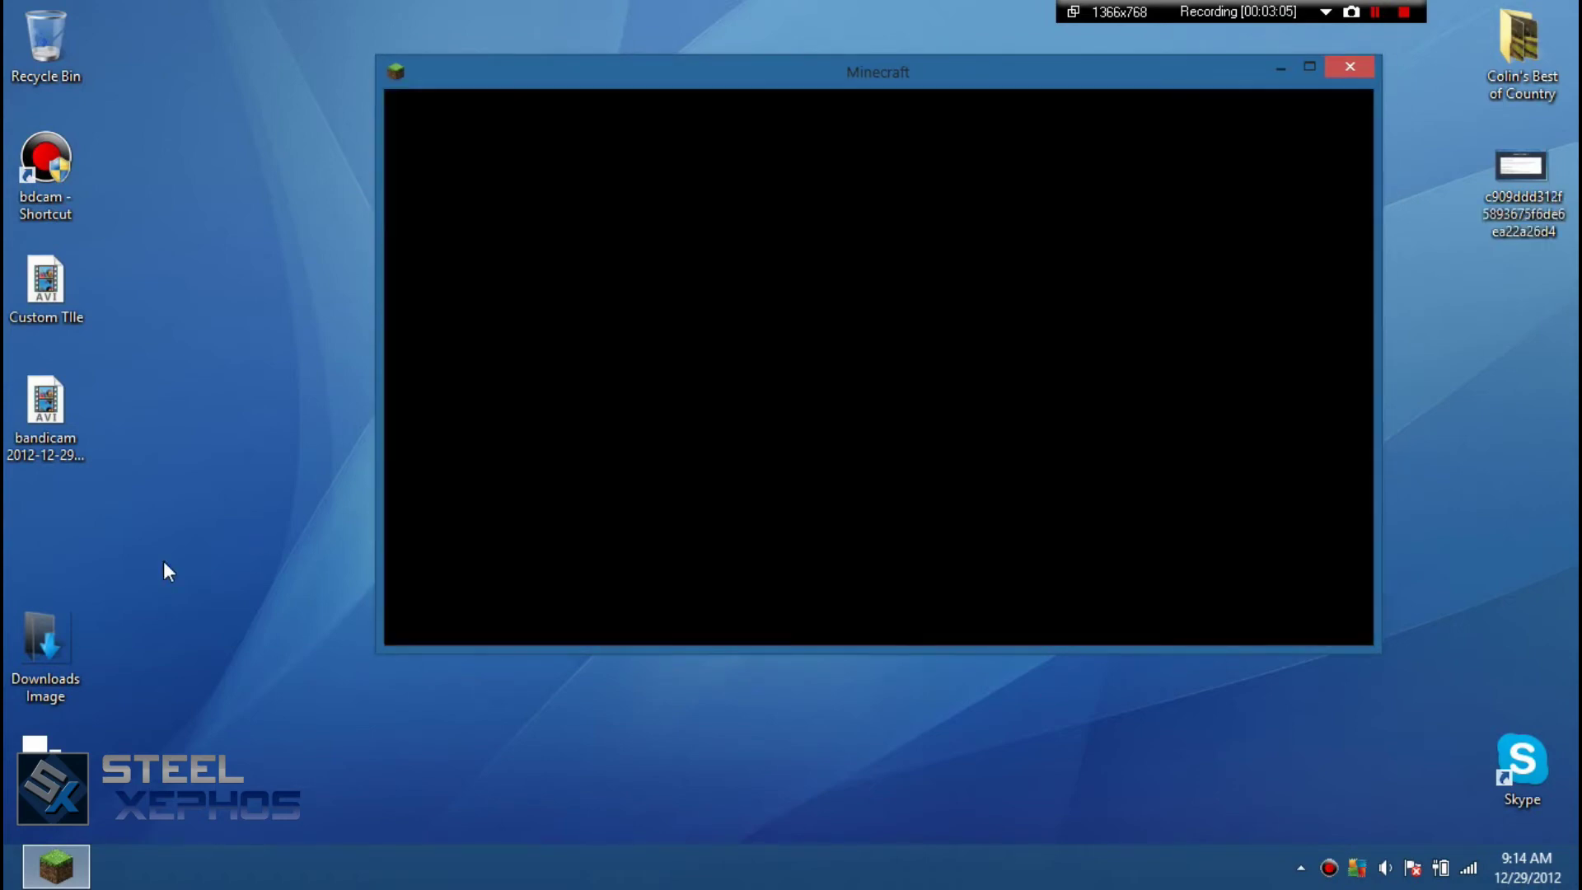
- Return to the desktop, search Control Panel for 'dev' and launch Device Manager
{"action": "left_click", "coordinate": [7, 880]}
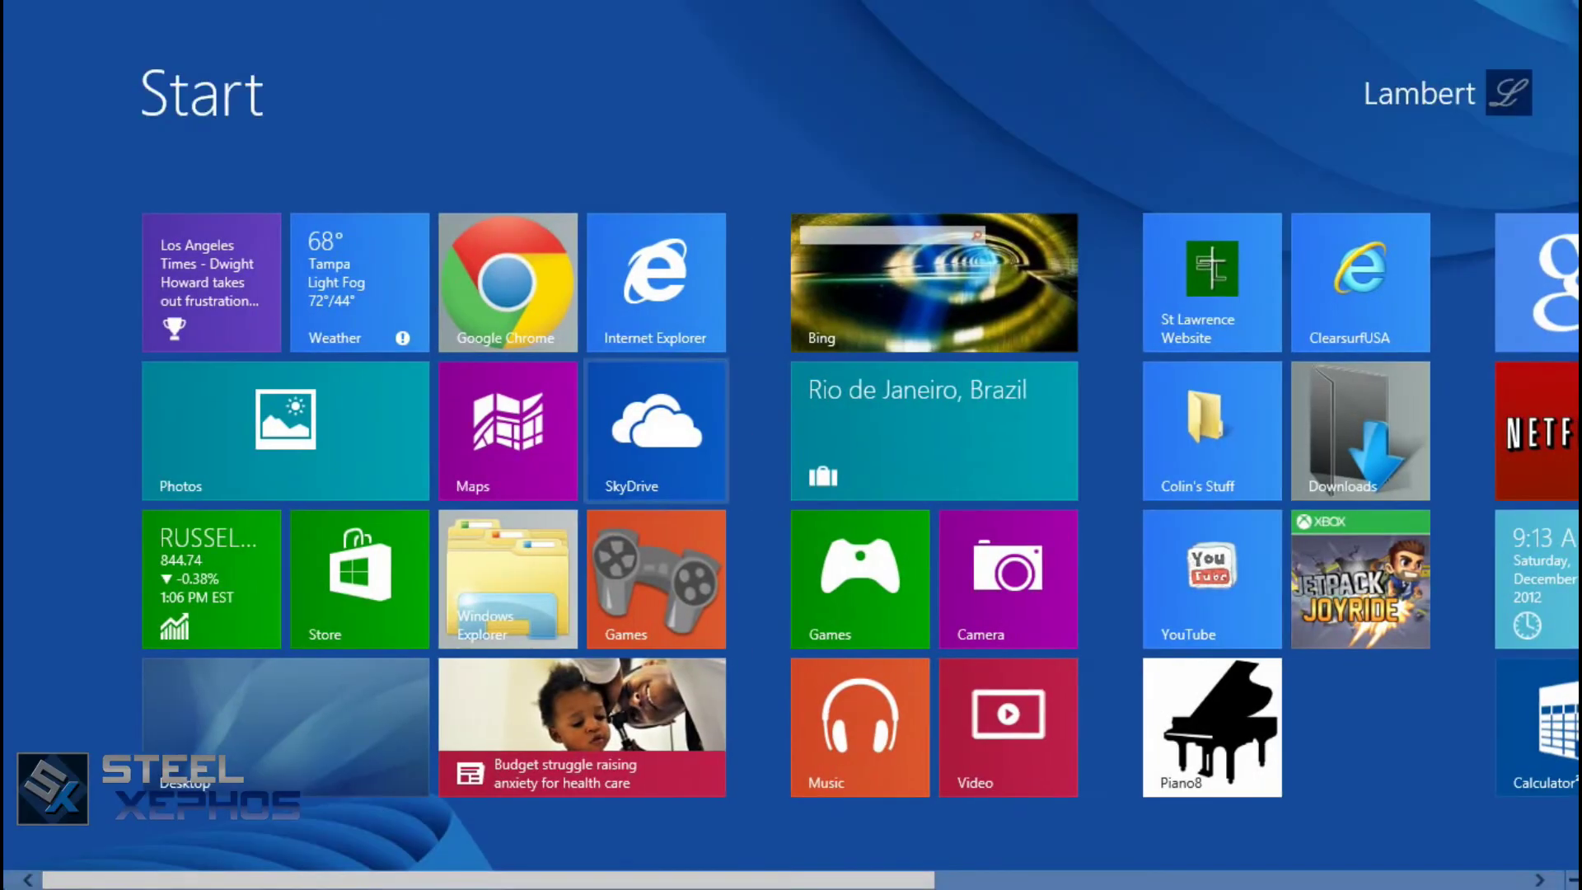
{"action": "right_click", "coordinate": [7, 879]}
{"action": "left_click", "coordinate": [68, 871]}
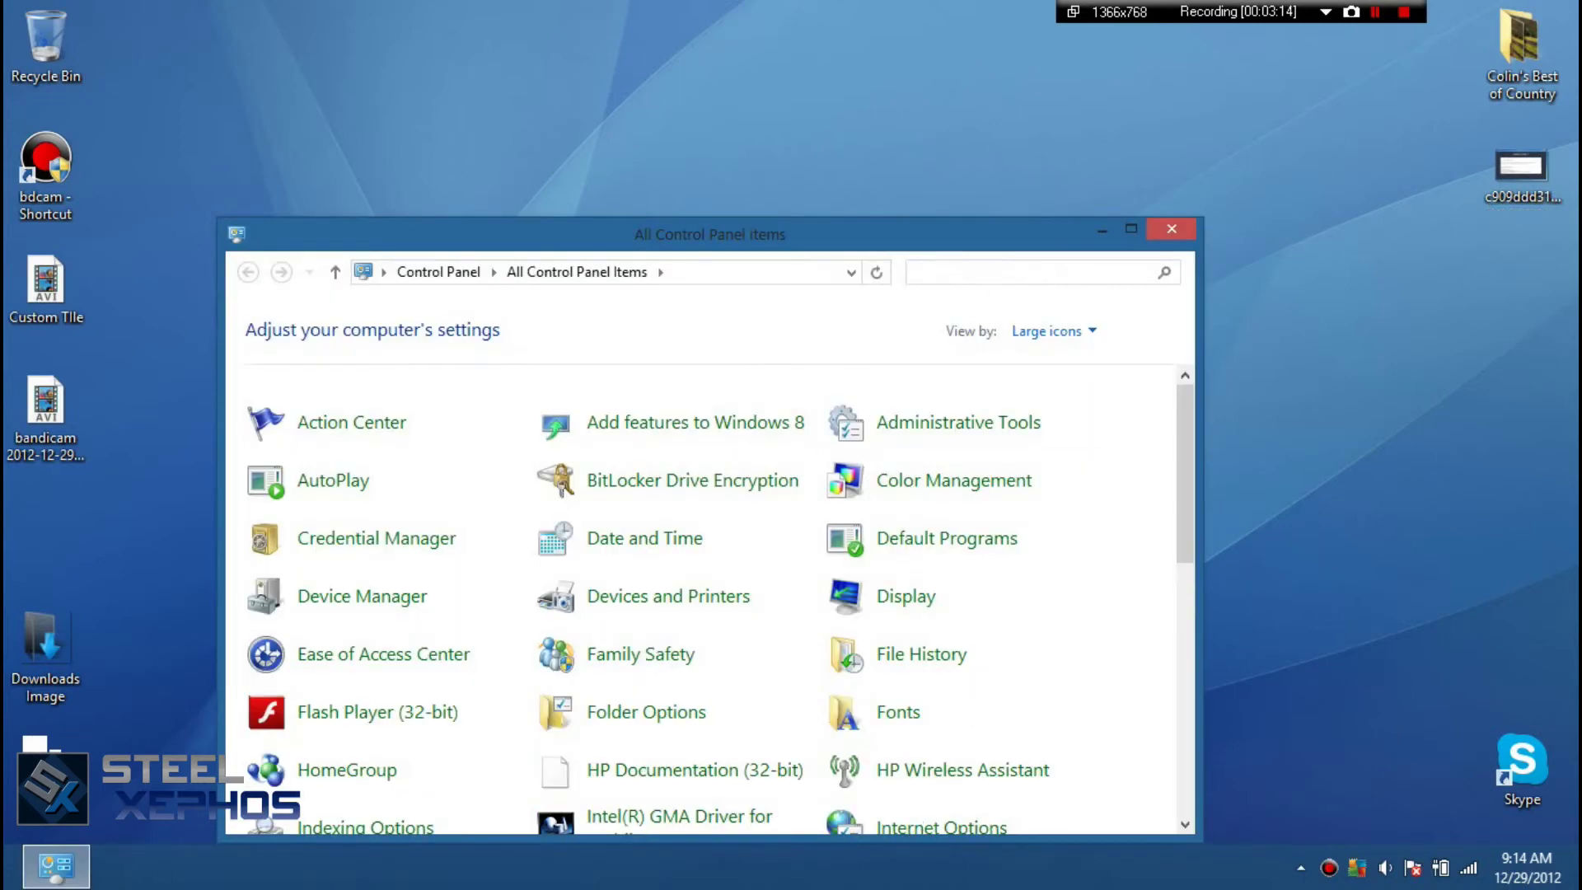
{"action": "type", "text": "de"}
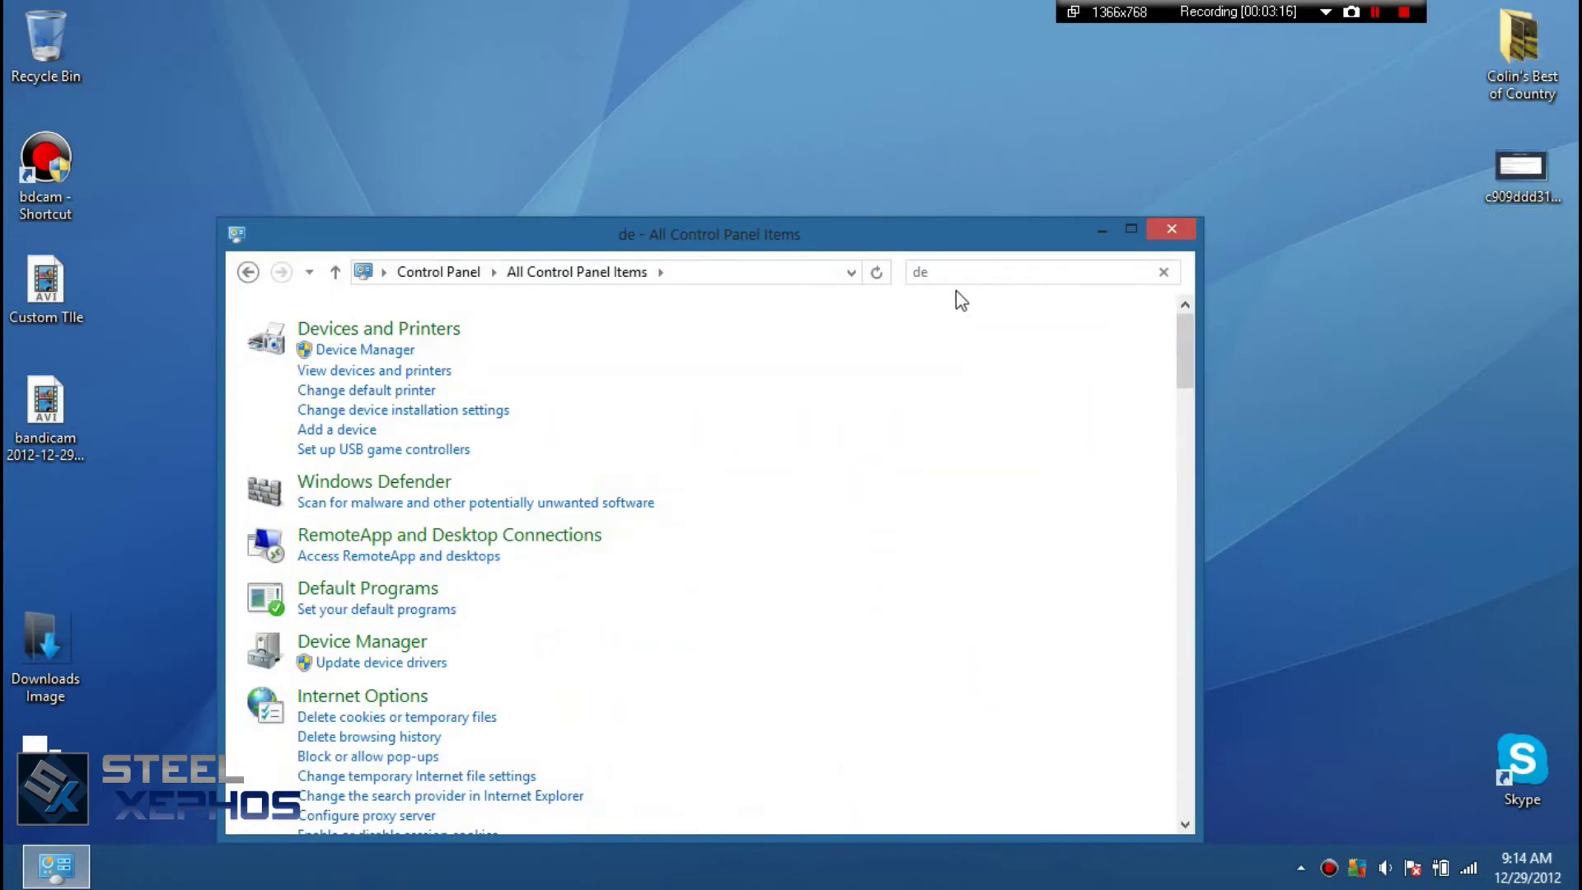
{"action": "key", "text": "ctrl+a"}
{"action": "type", "text": "v"}
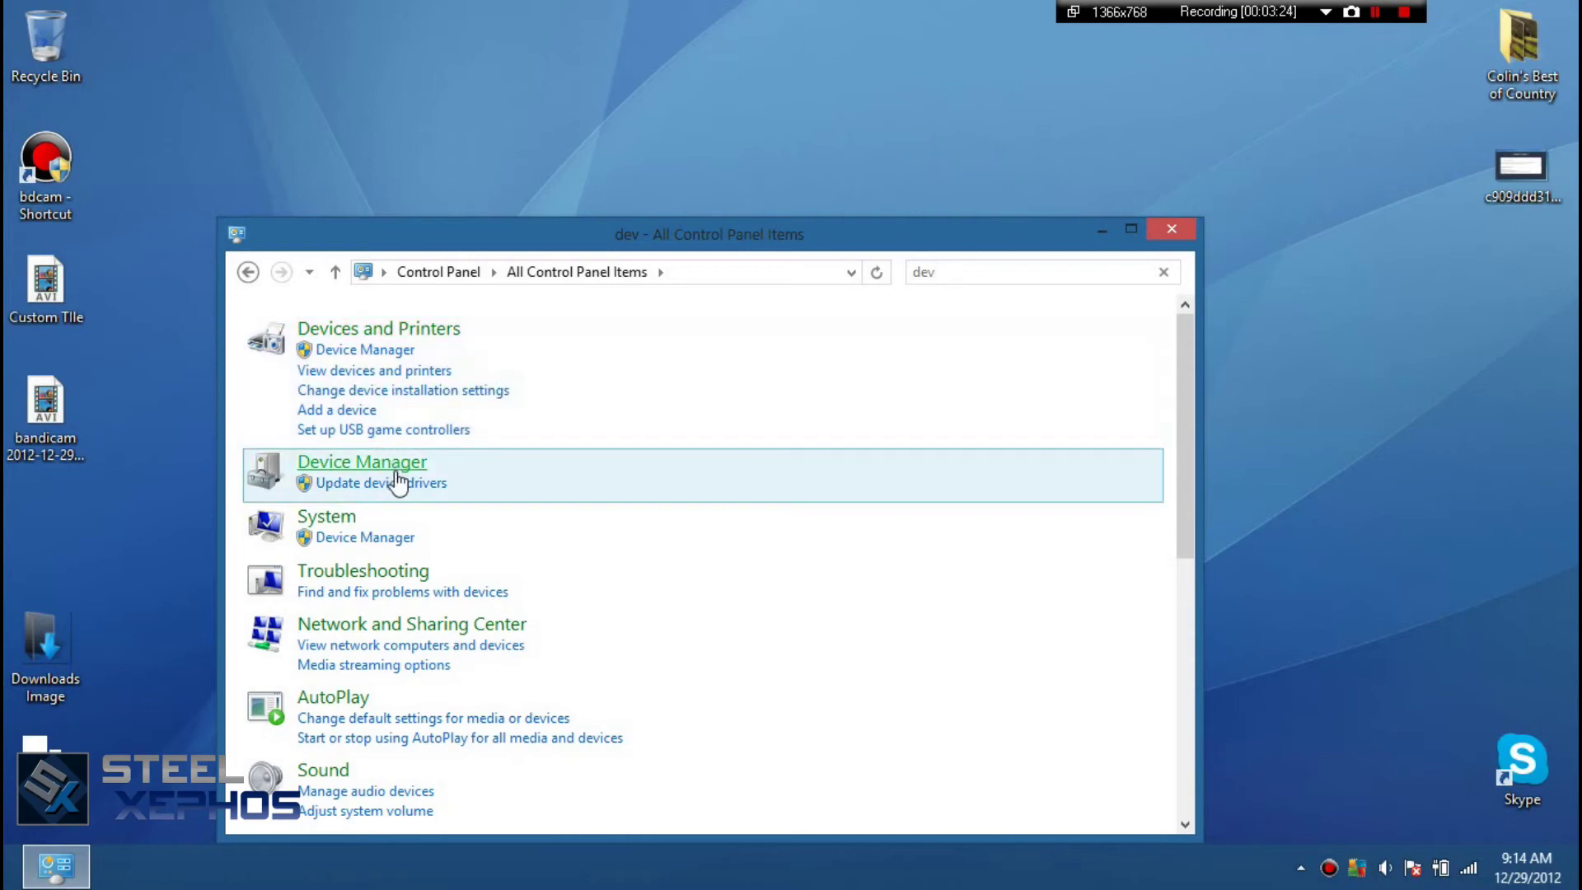
{"action": "left_click", "coordinate": [358, 350]}
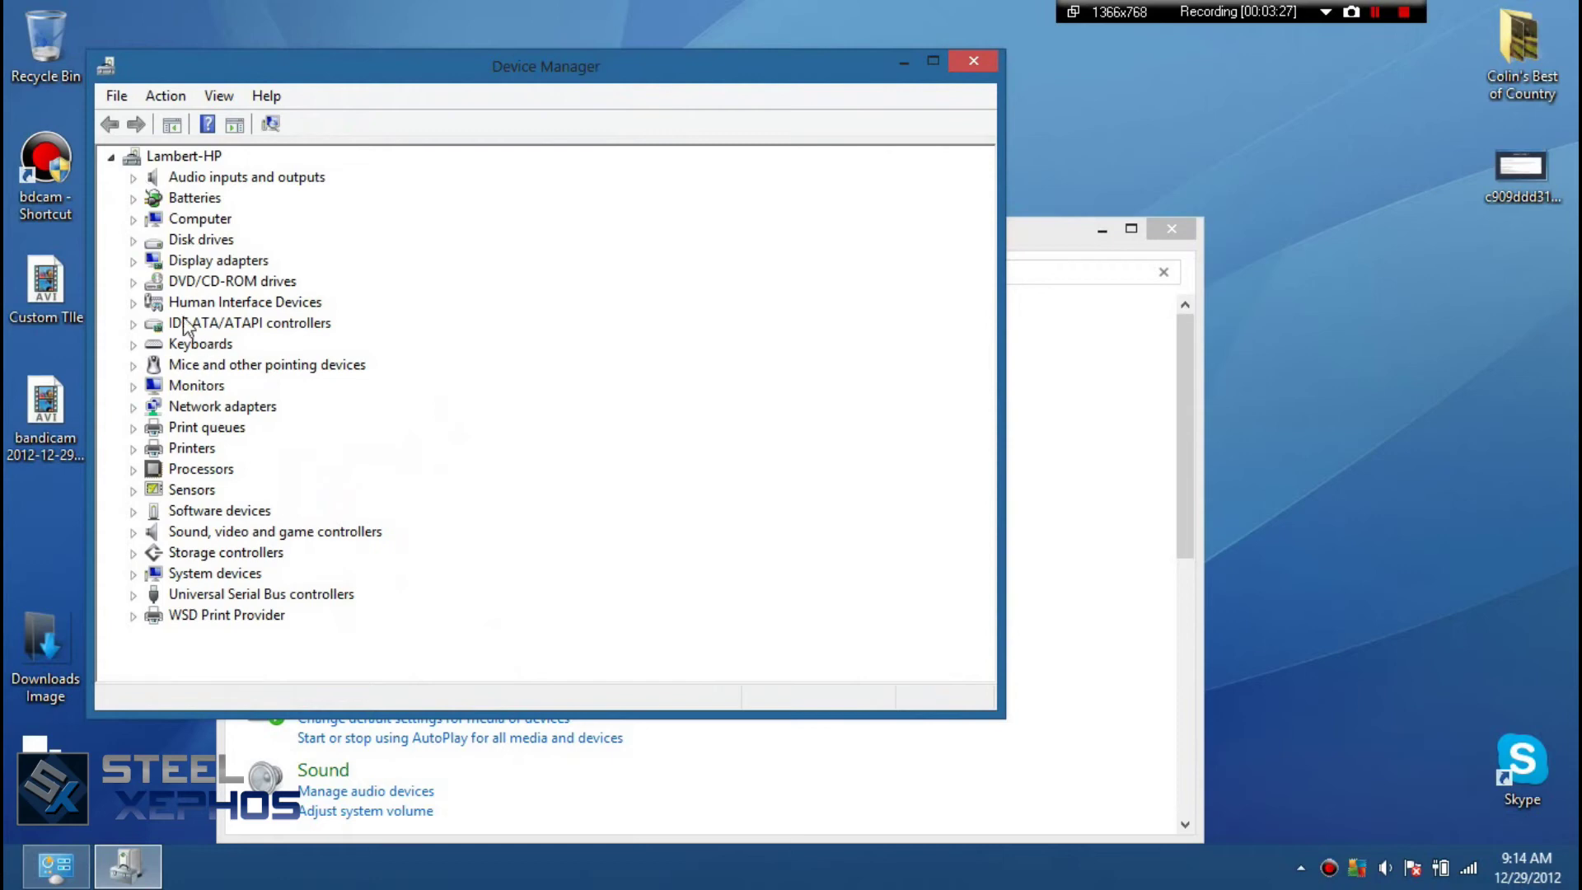
- Expand Display adapters and briefly view the Mobile Intel adapter's properties
{"action": "left_click", "coordinate": [154, 262]}
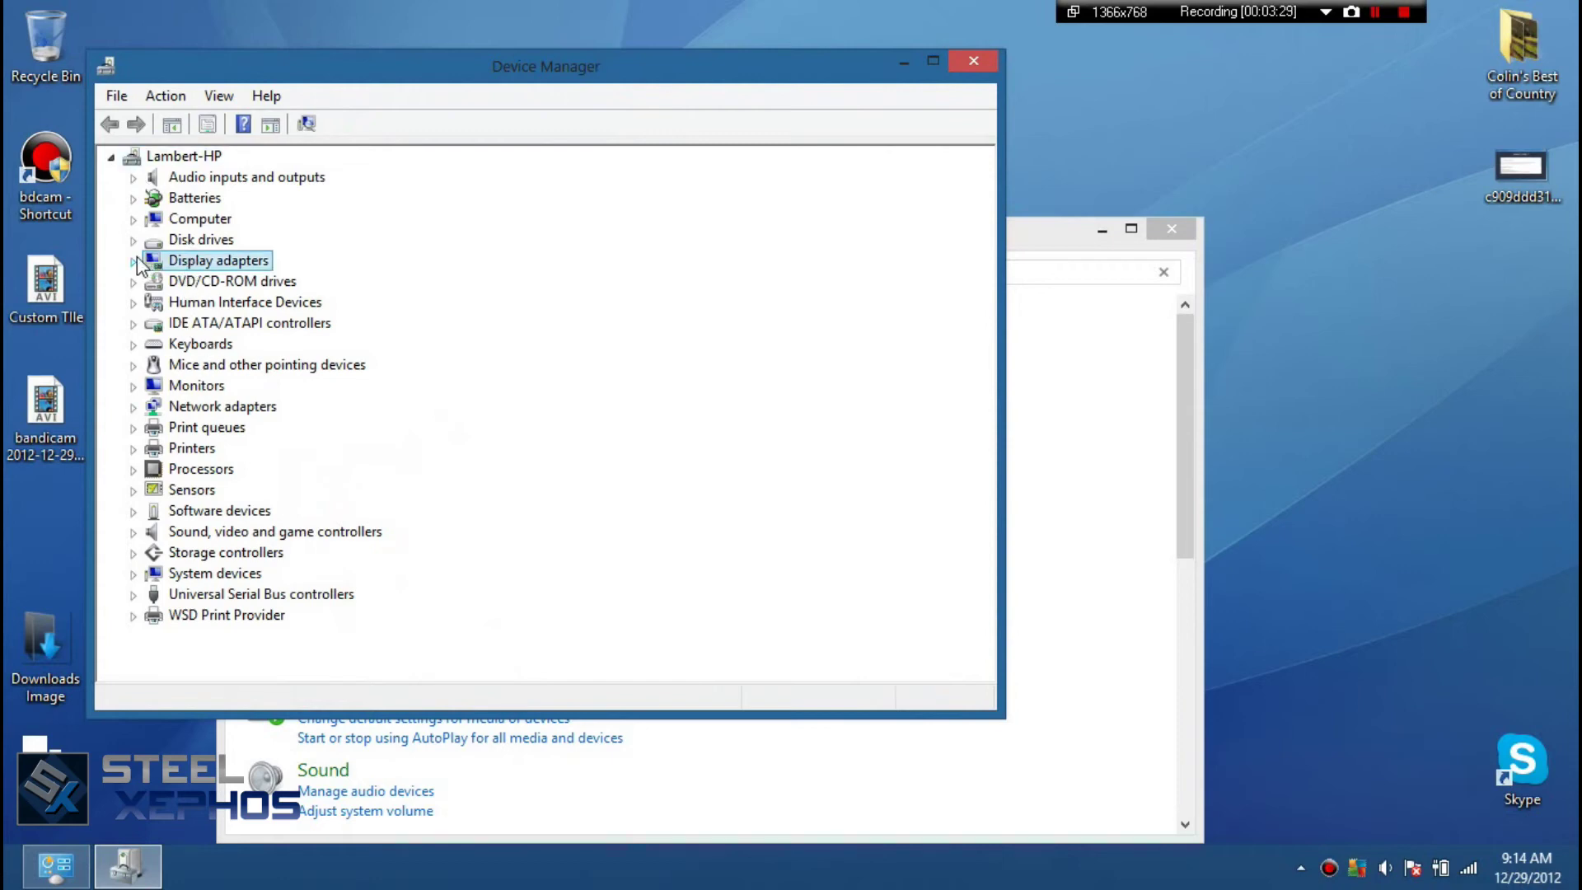
{"action": "left_click", "coordinate": [136, 262]}
{"action": "double_click", "coordinate": [195, 282]}
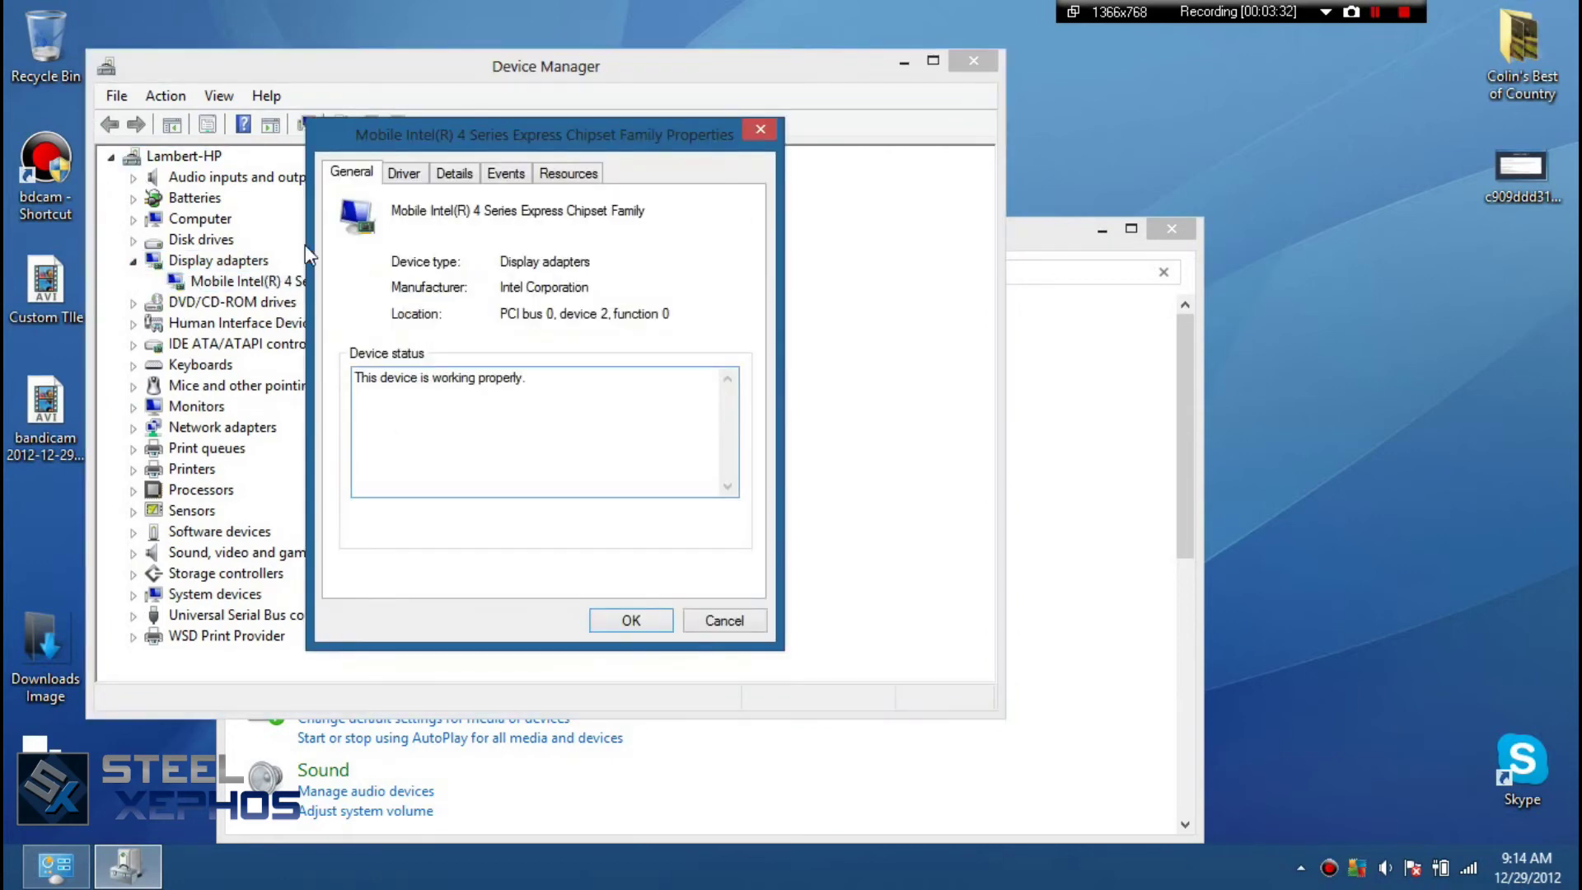
{"action": "left_click", "coordinate": [760, 130]}
- Start Update Driver Software for the Intel adapter, browsing manually to pick from the installed-driver list
{"action": "right_click", "coordinate": [326, 288]}
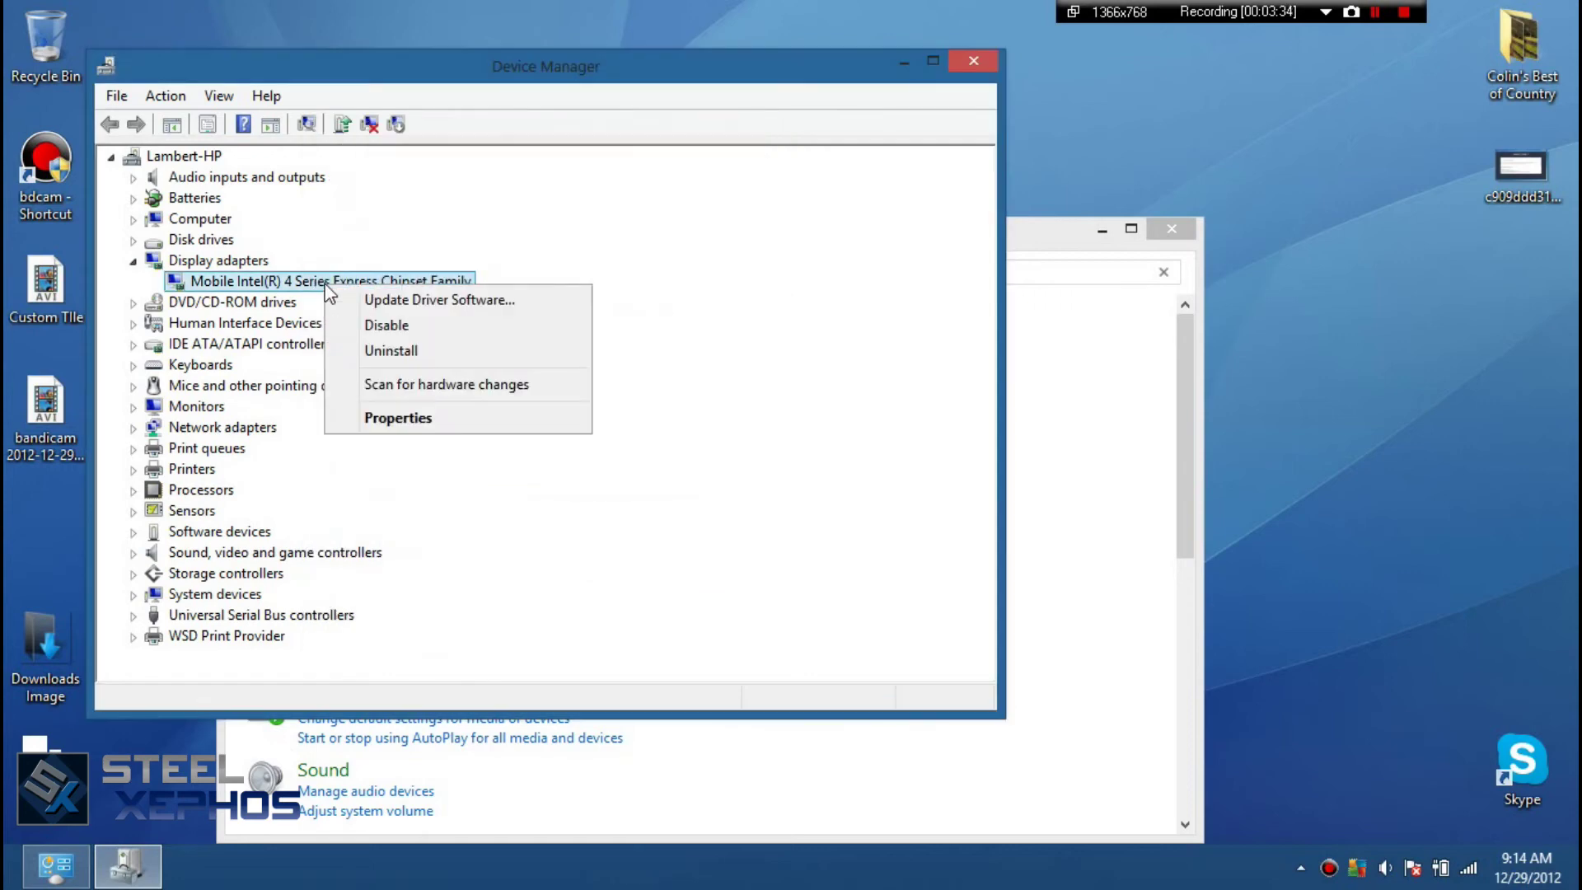
{"action": "left_click", "coordinate": [353, 301]}
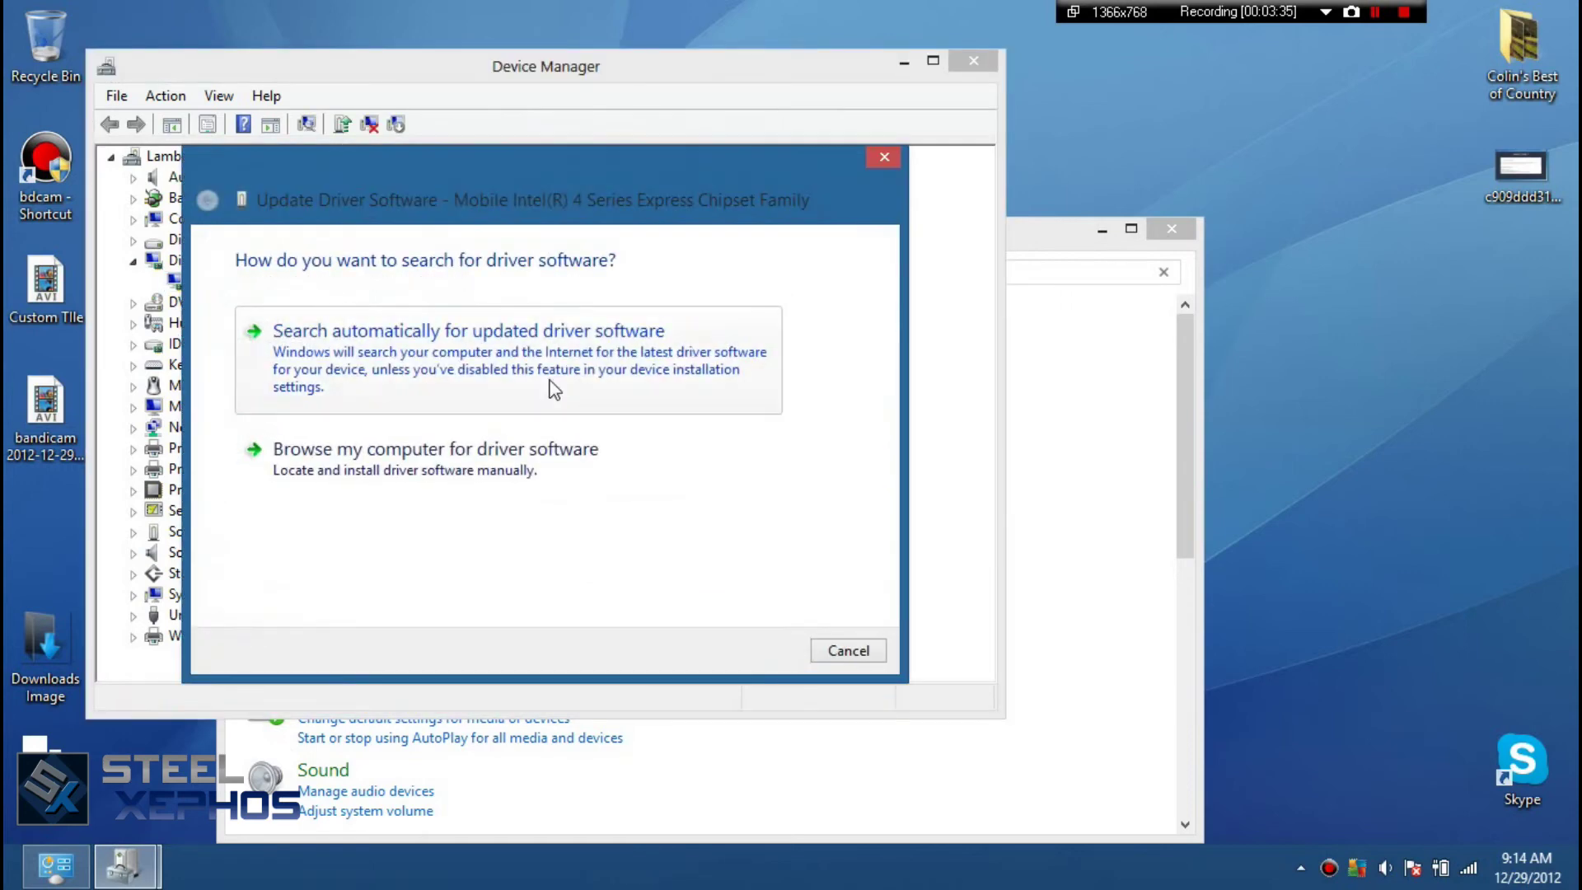
{"action": "left_click", "coordinate": [435, 479]}
{"action": "left_click", "coordinate": [414, 529]}
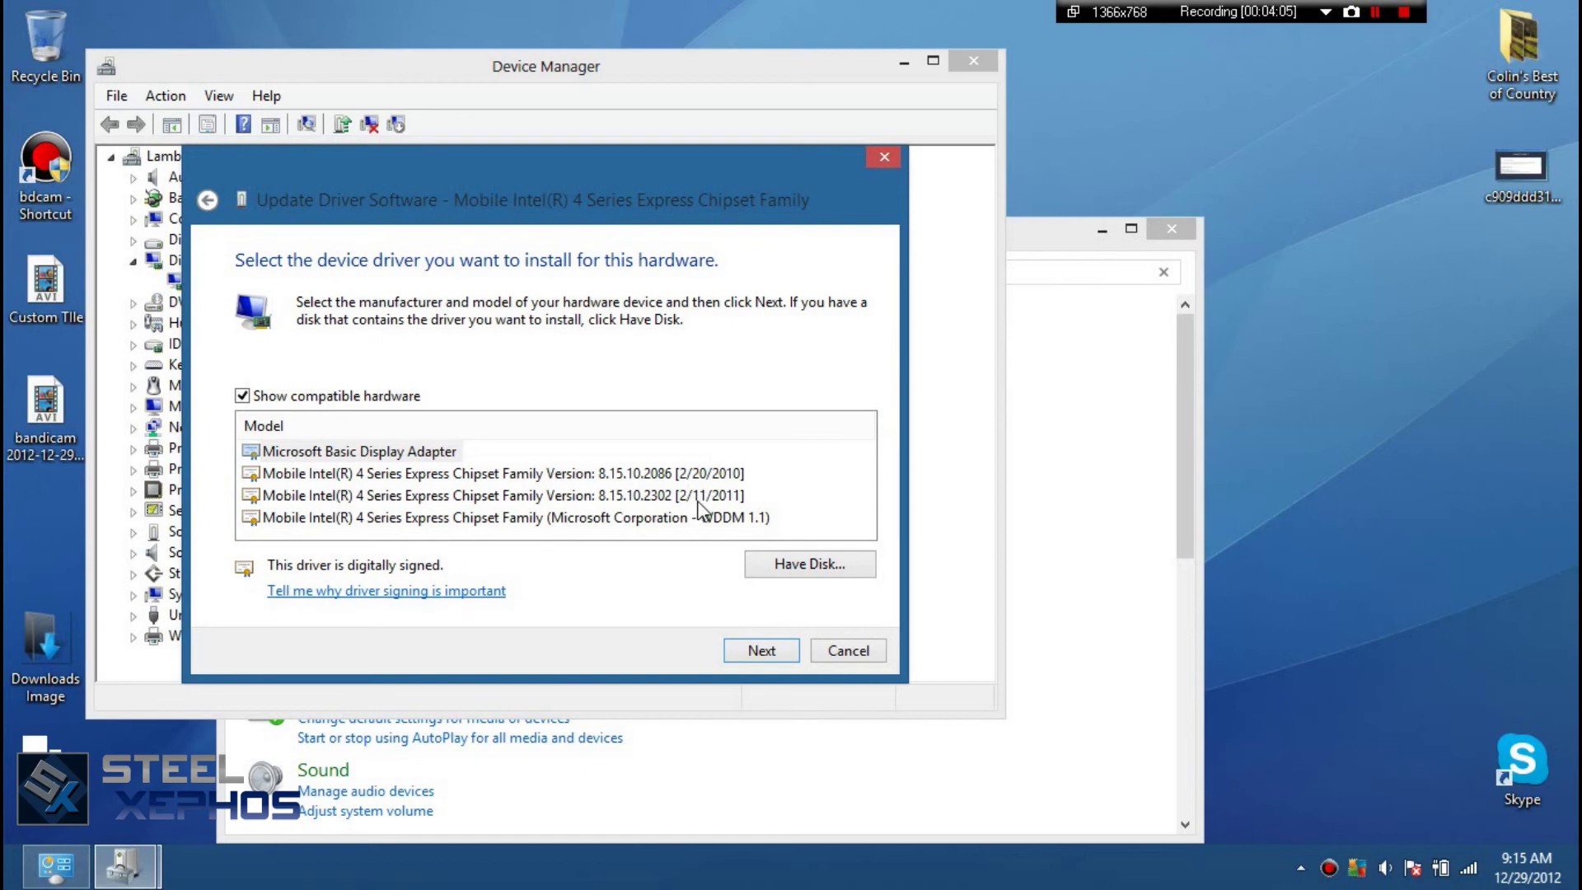
- Select the older Intel driver 8.15.10.2086 dated 2/20/2010 from the compatible list
{"action": "left_click", "coordinate": [716, 477]}
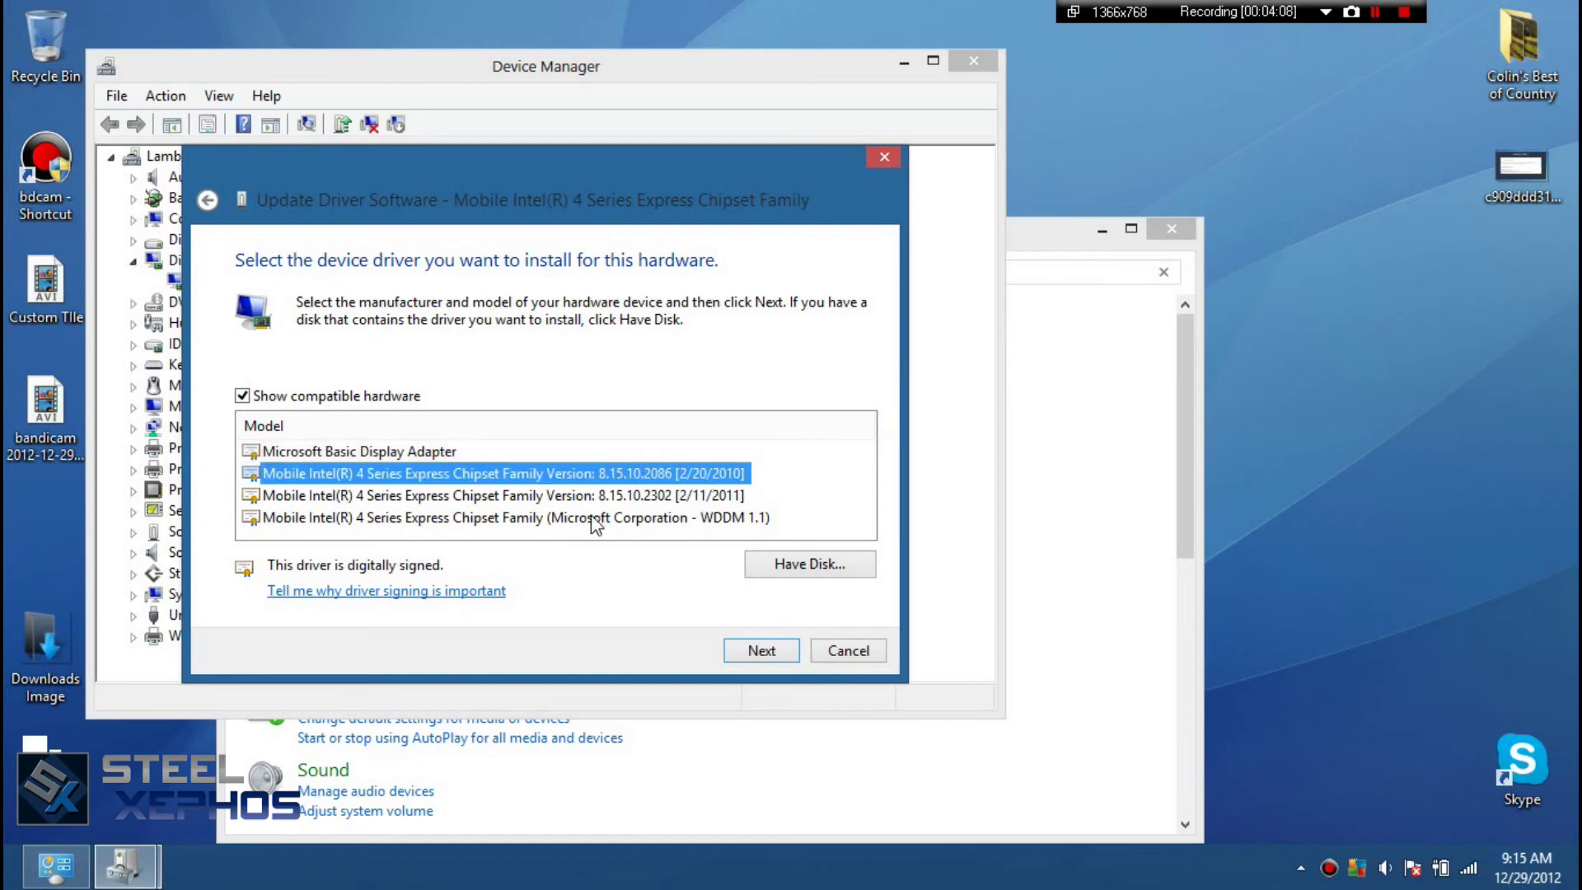
{"action": "left_click", "coordinate": [583, 496]}
{"action": "left_click", "coordinate": [572, 498]}
- Cancel the driver update and close Device Manager
{"action": "left_click_drag", "start_coordinate": [618, 188], "coordinate": [680, 205]}
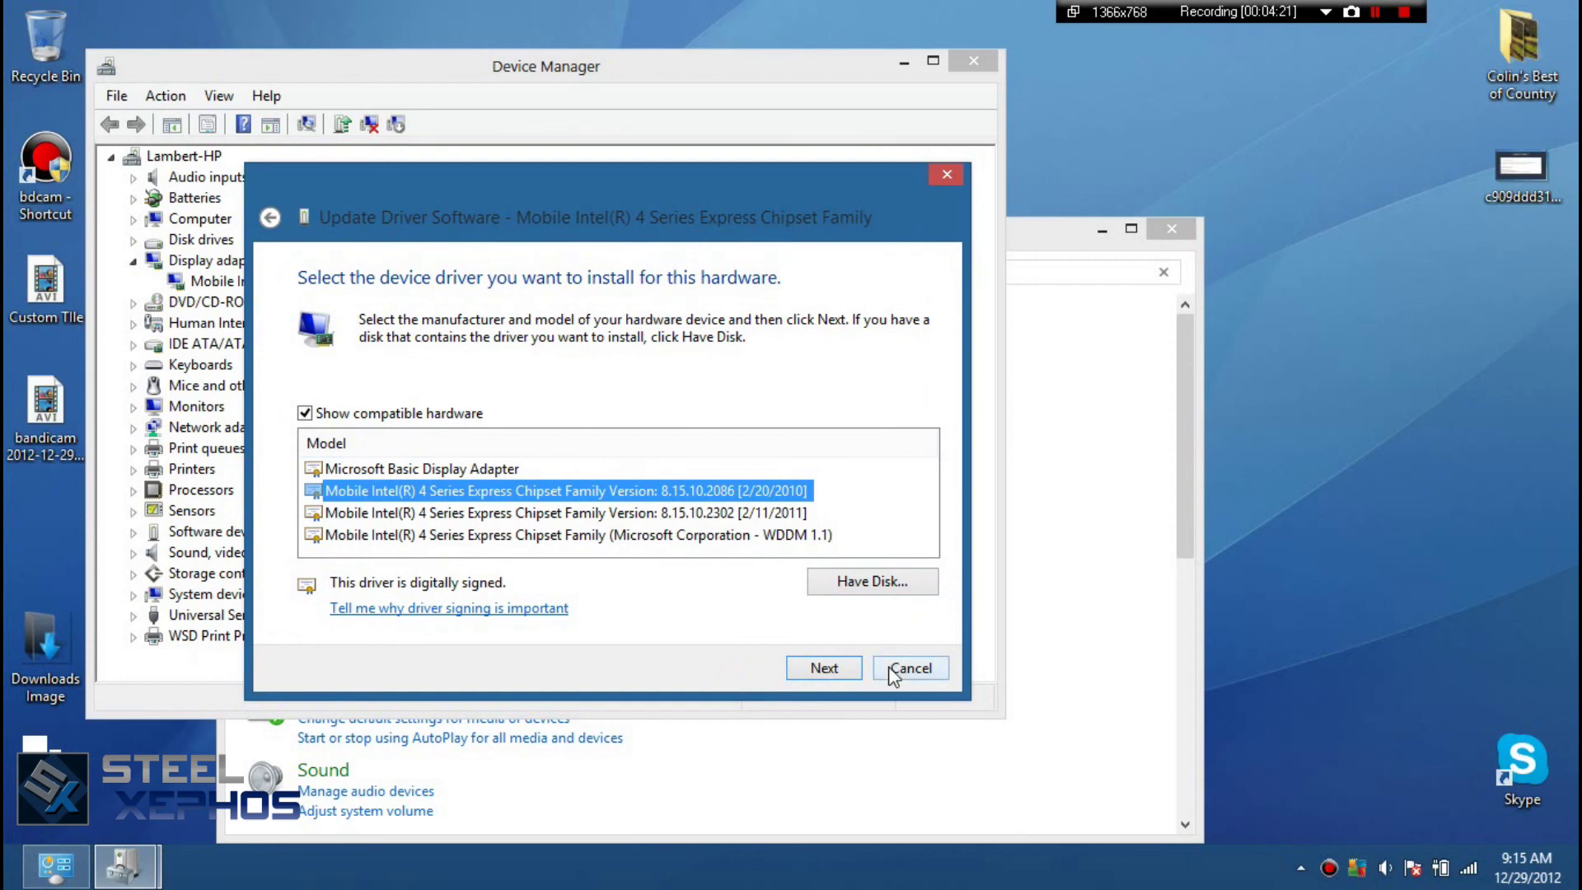
{"action": "left_click", "coordinate": [910, 667]}
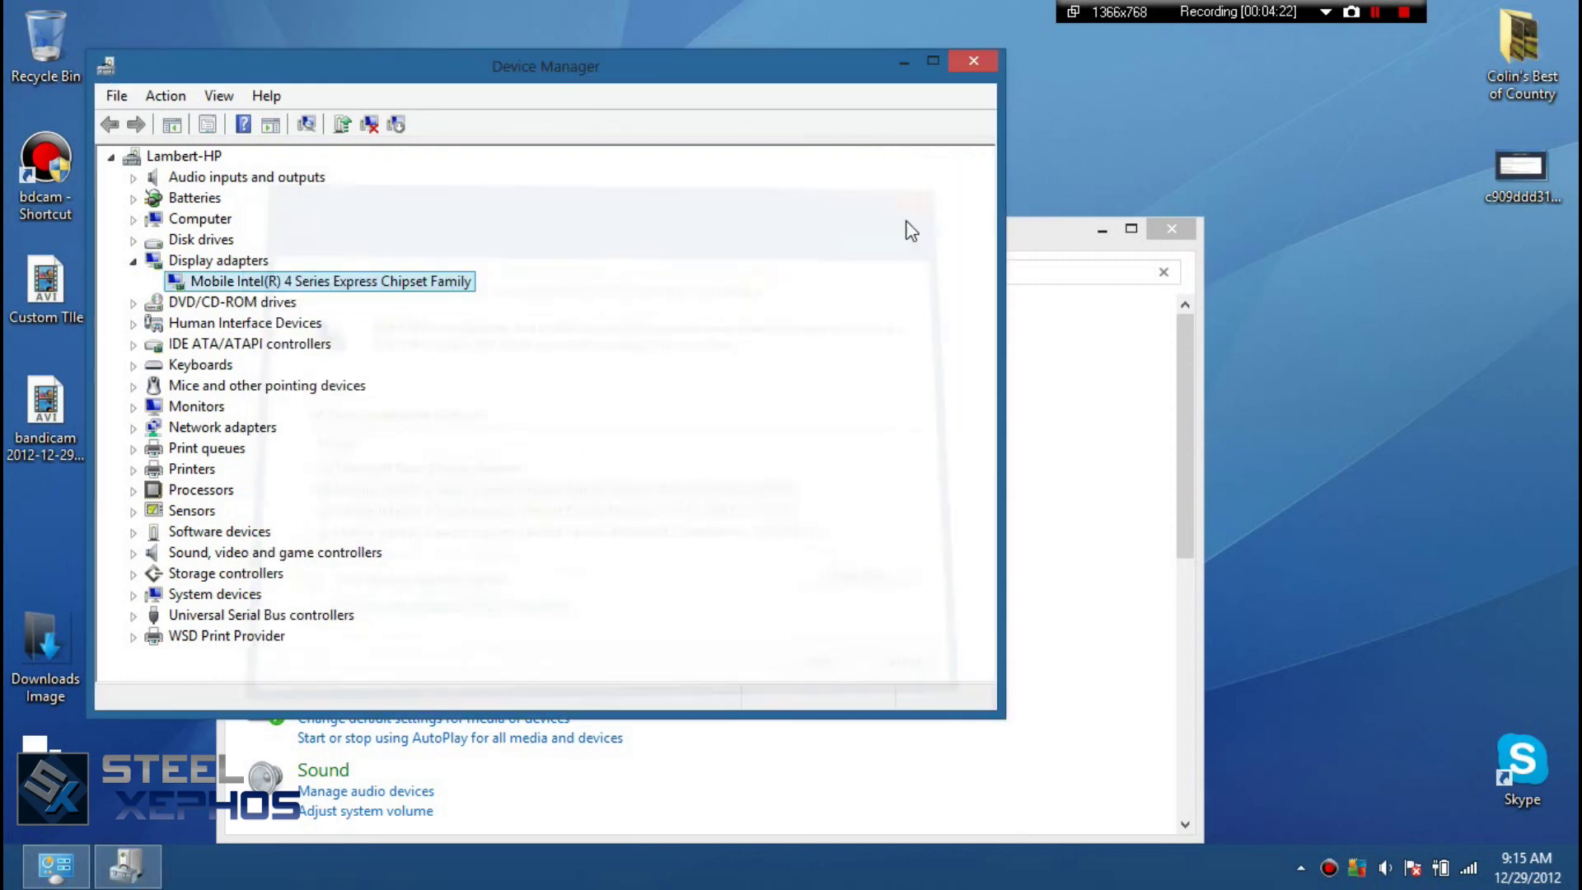
{"action": "left_click", "coordinate": [977, 66]}
{"action": "left_click", "coordinate": [1174, 233]}
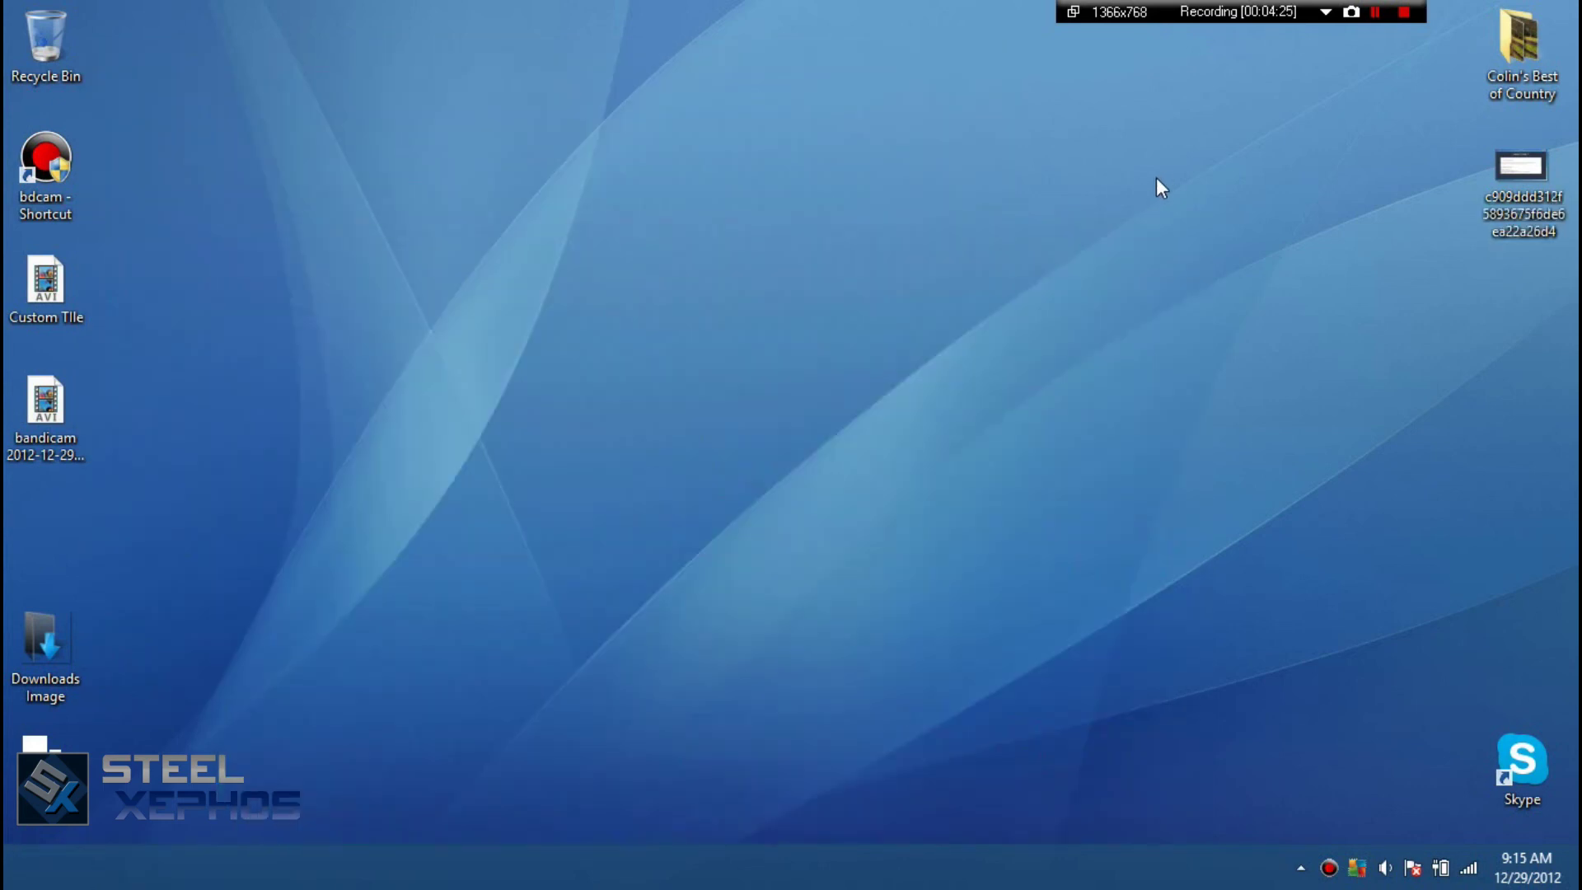